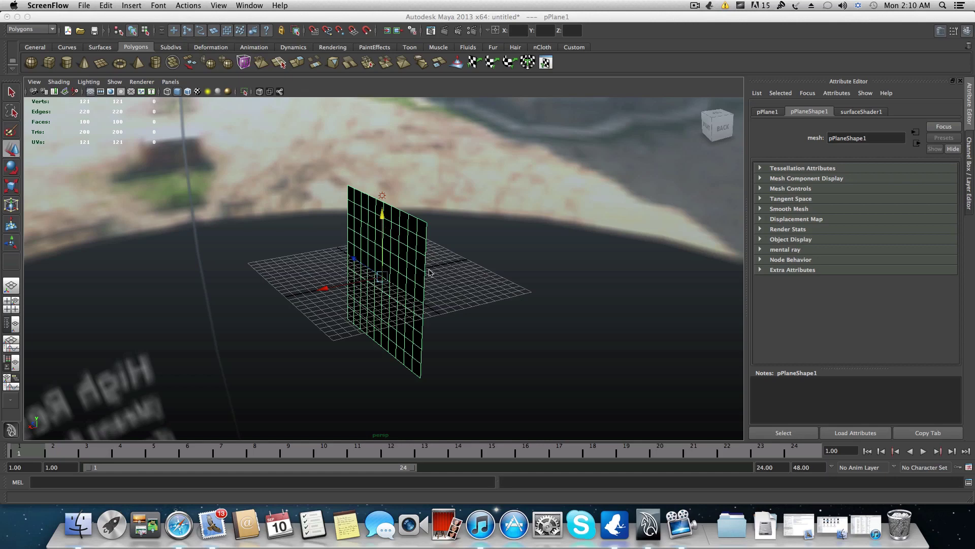
# - Examine the upright plane from its front, edge and back
pyautogui.keyDown('alt'); pyautogui.moveTo(430, 267); pyautogui.dragTo(347, 263); pyautogui.keyUp('alt')
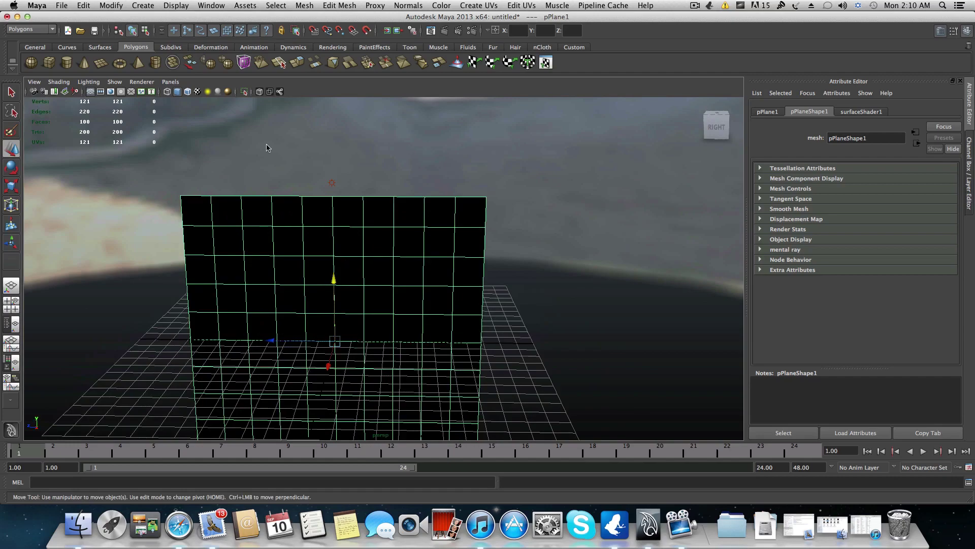
pyautogui.keyDown('alt'); pyautogui.moveTo(507, 253); pyautogui.dragTo(320, 221); pyautogui.keyUp('alt')
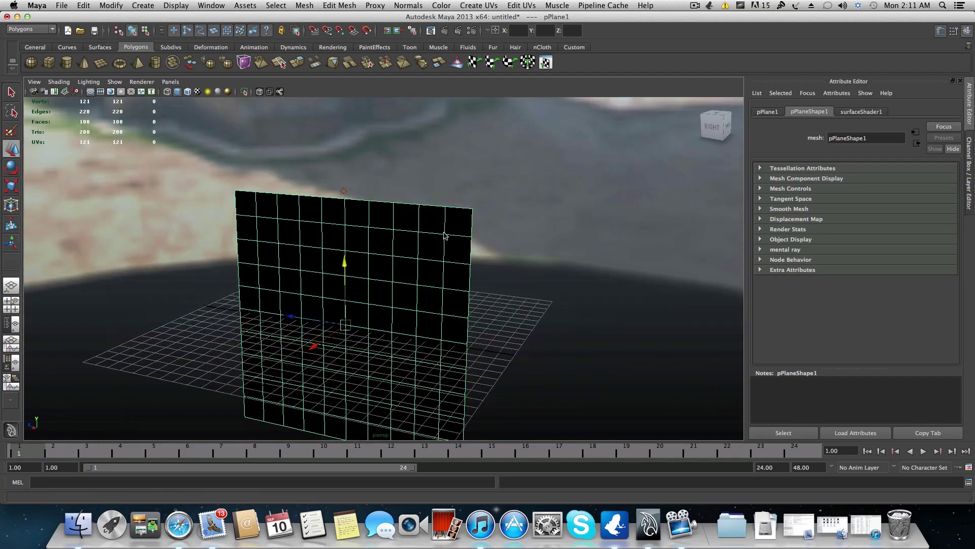
pyautogui.keyDown('alt'); pyautogui.moveTo(447, 235); pyautogui.dragTo(301, 227, button='right'); pyautogui.keyUp('alt')
pyautogui.keyDown('alt'); pyautogui.moveTo(301, 227); pyautogui.dragTo(391, 146); pyautogui.keyUp('alt')
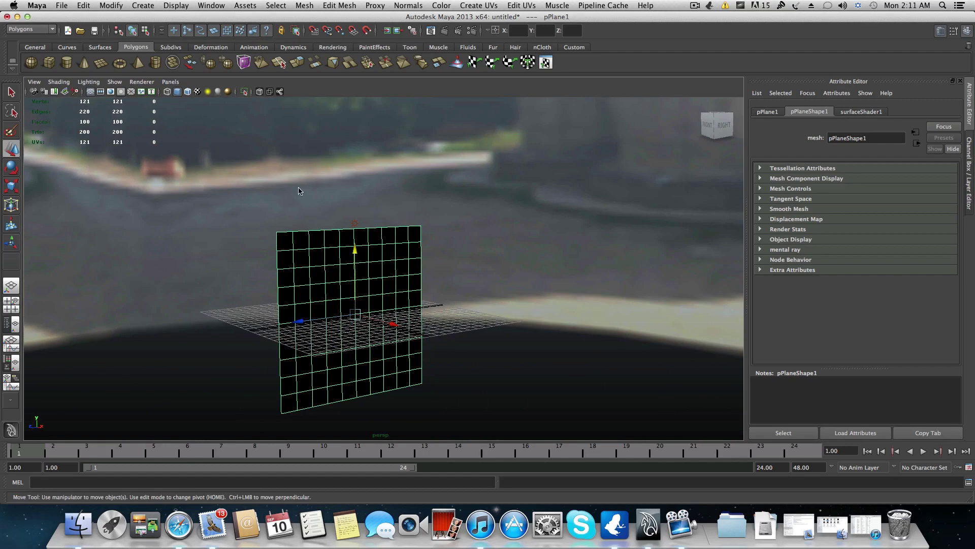
pyautogui.keyDown('alt'); pyautogui.moveTo(309, 227); pyautogui.dragTo(306, 250); pyautogui.keyUp('alt')
pyautogui.keyDown('alt'); pyautogui.moveTo(377, 215); pyautogui.dragTo(333, 189); pyautogui.keyUp('alt')
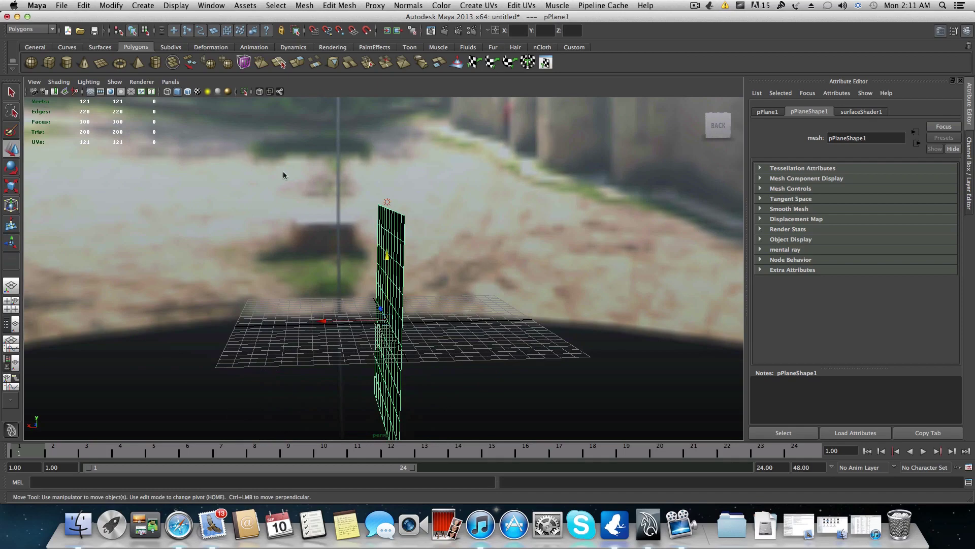
pyautogui.keyDown('alt'); pyautogui.moveTo(320, 208); pyautogui.dragTo(329, 267); pyautogui.keyUp('alt')
pyautogui.keyDown('alt'); pyautogui.moveTo(500, 161); pyautogui.dragTo(374, 264); pyautogui.keyUp('alt')
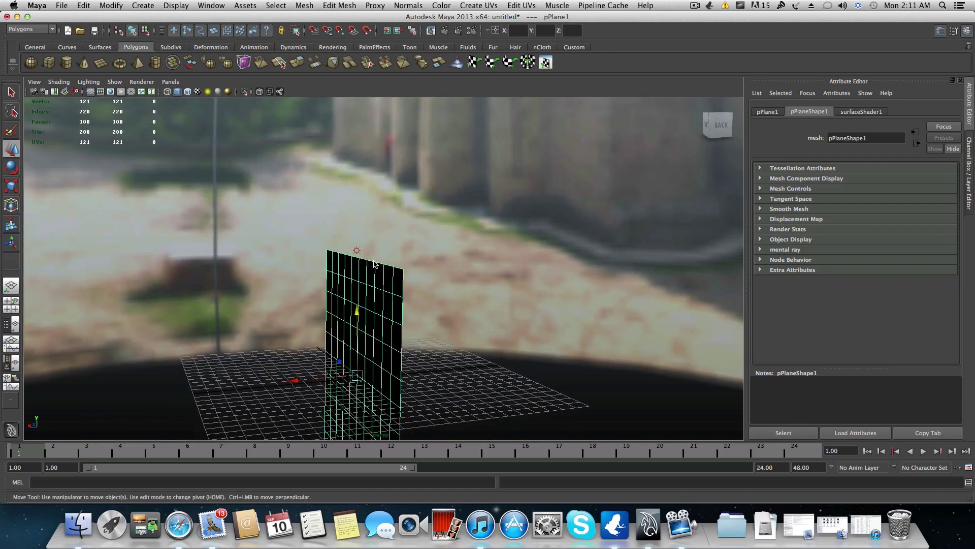
# - Inspect the attributes of the ambient light above the plane, leaving nothing selected
pyautogui.click(321, 222)
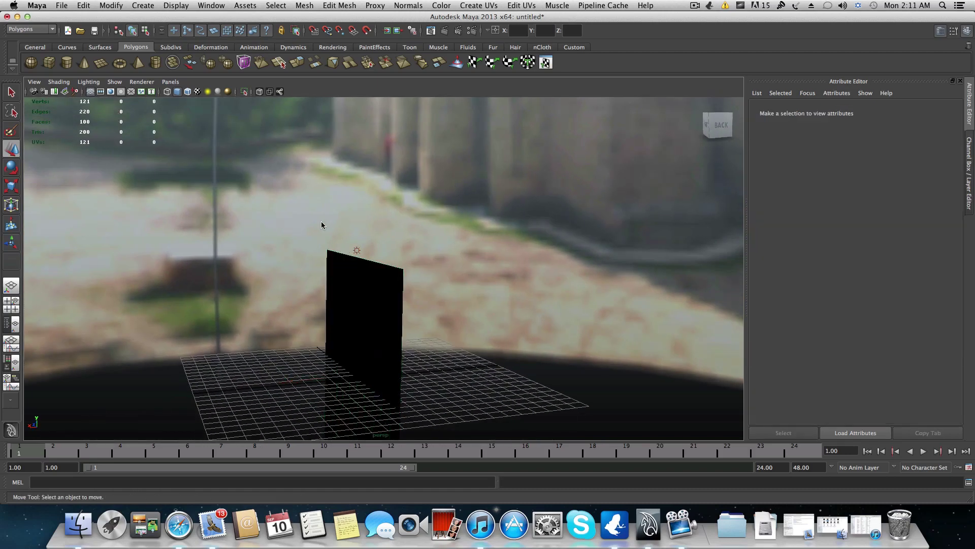
pyautogui.click(357, 251)
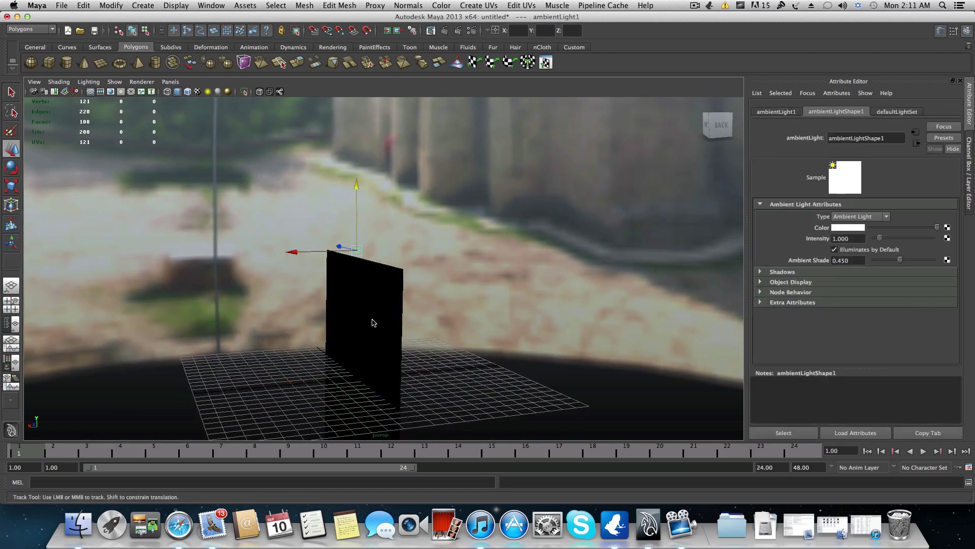
pyautogui.keyDown('alt'); pyautogui.moveTo(372, 323); pyautogui.dragTo(352, 293); pyautogui.keyUp('alt')
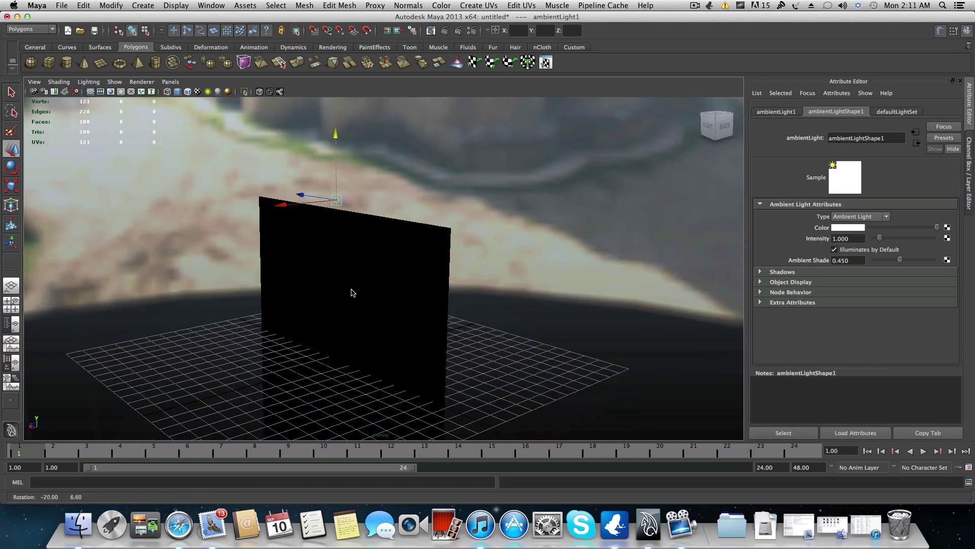
pyautogui.click(416, 184)
pyautogui.keyDown('alt'); pyautogui.moveTo(416, 276); pyautogui.dragTo(348, 279); pyautogui.keyUp('alt')
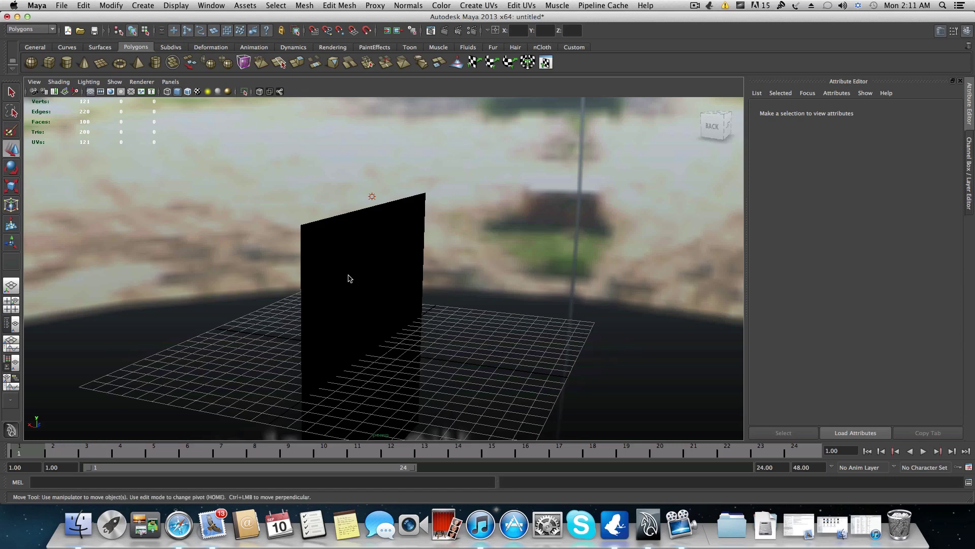
# - Select the plane and render the current frame from its left side, closing the render result
pyautogui.click(349, 278)
pyautogui.moveTo(374, 283); pyautogui.dragTo(470, 97)
pyautogui.click(445, 31)
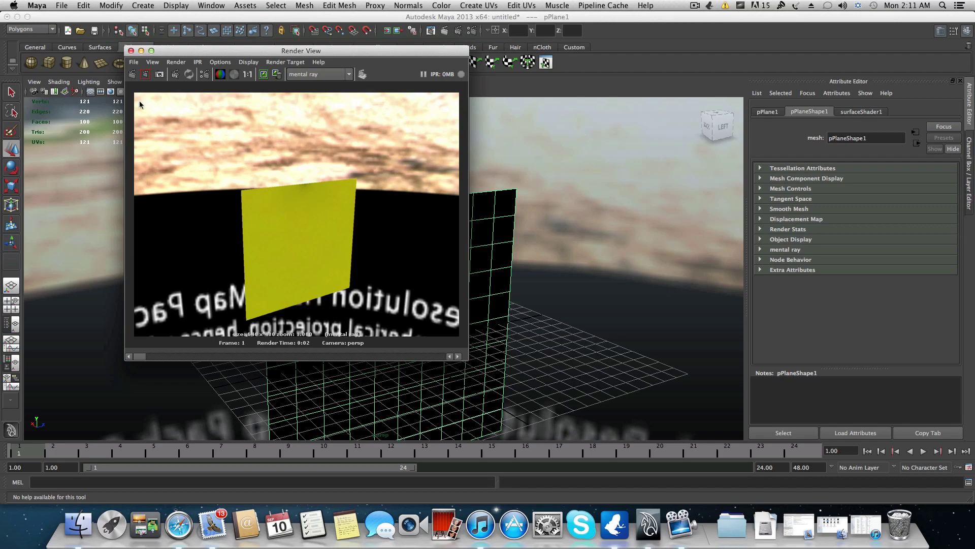
pyautogui.click(131, 51)
# - Render the current frame from the plane's opposite side and close the render result
pyautogui.keyDown('alt'); pyautogui.moveTo(401, 378); pyautogui.dragTo(571, 377); pyautogui.keyUp('alt')
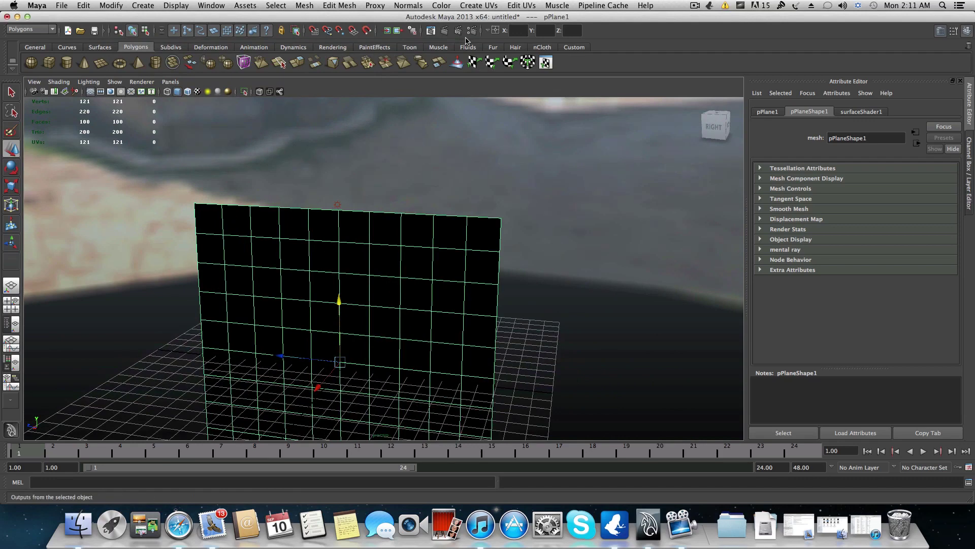
pyautogui.click(445, 32)
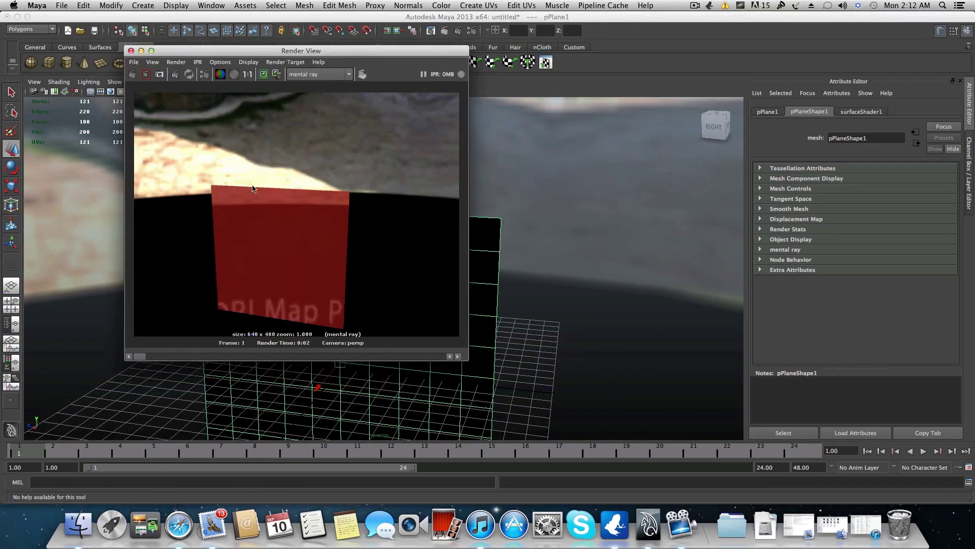
pyautogui.click(132, 51)
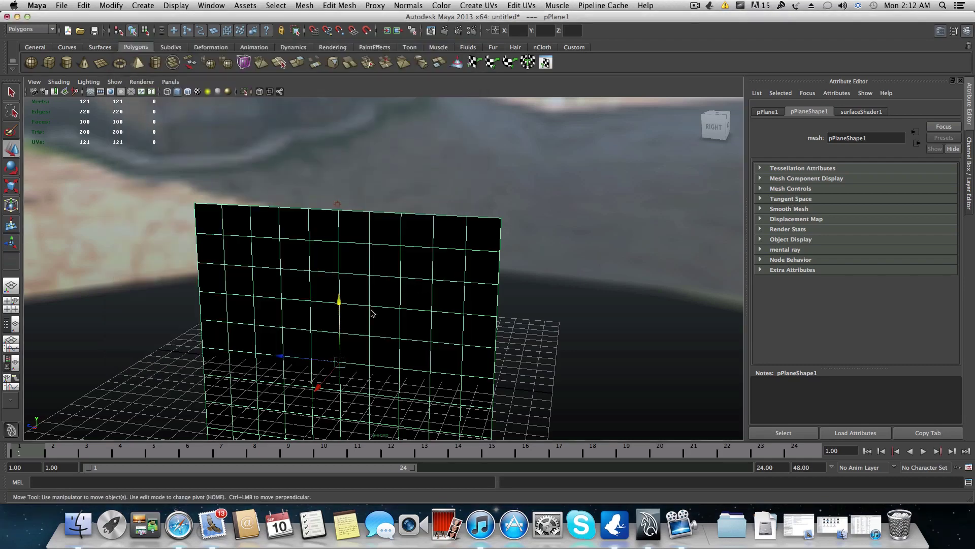
# - Start a new empty scene without saving the current one
pyautogui.keyDown('alt'); pyautogui.moveTo(405, 318); pyautogui.dragTo(318, 318); pyautogui.keyUp('alt')
pyautogui.keyDown('alt'); pyautogui.moveTo(318, 318); pyautogui.dragTo(311, 276, button='right'); pyautogui.keyUp('alt')
pyautogui.keyDown('alt'); pyautogui.moveTo(312, 276); pyautogui.dragTo(194, 275); pyautogui.keyUp('alt')
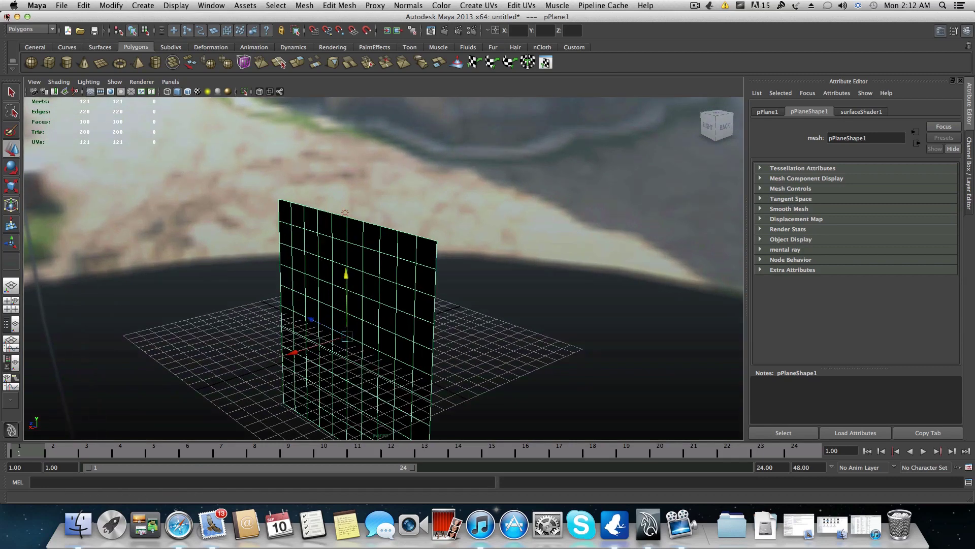
pyautogui.click(61, 6)
pyautogui.click(76, 20)
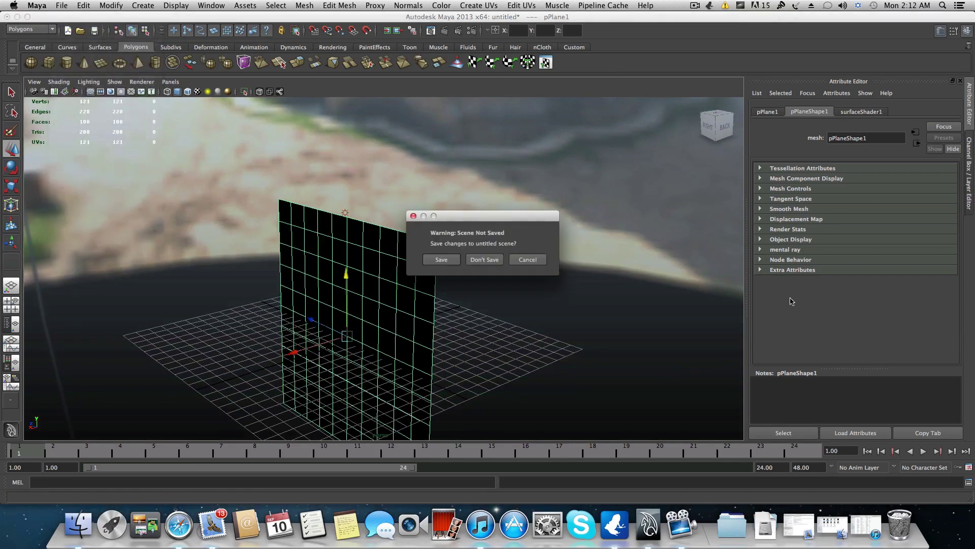
pyautogui.click(480, 260)
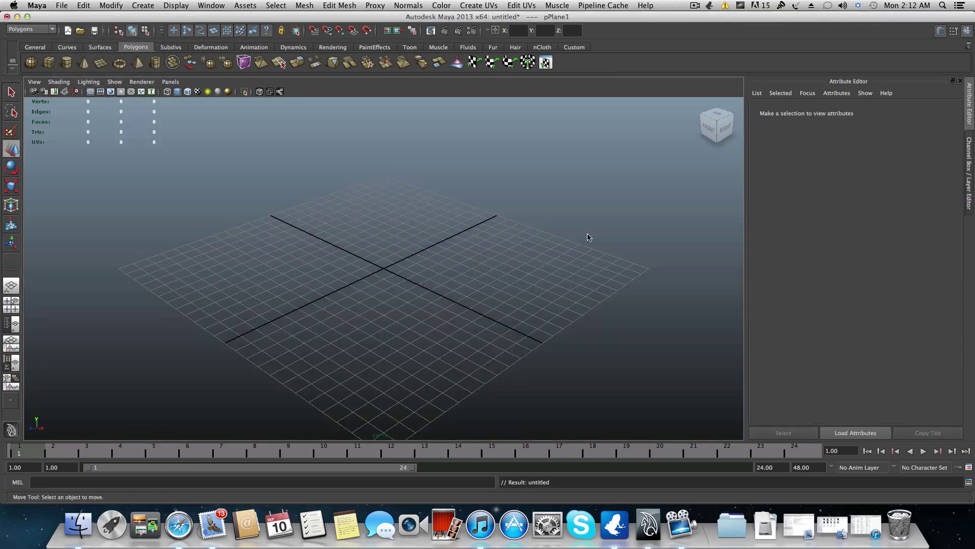
pyautogui.keyDown('alt'); pyautogui.moveTo(512, 309); pyautogui.dragTo(405, 335); pyautogui.keyUp('alt')
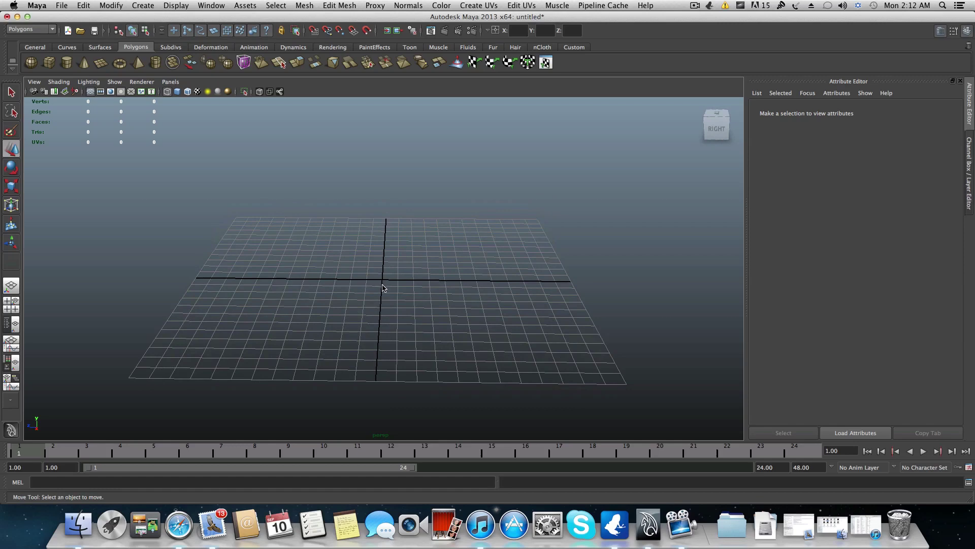
pyautogui.moveTo(383, 288)
pyautogui.keyDown('alt'); pyautogui.mouseDown()
pyautogui.moveTo(349, 285)
pyautogui.moveTo(398, 290)
pyautogui.moveTo(370, 302)
pyautogui.moveTo(381, 294)
pyautogui.mouseUp(); pyautogui.keyUp('alt')
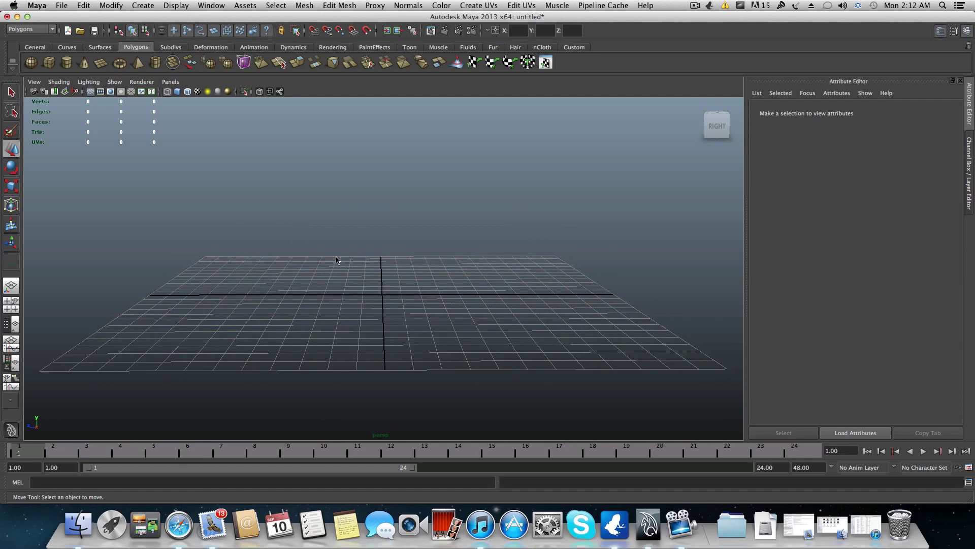
pyautogui.keyDown('alt'); pyautogui.moveTo(335, 259); pyautogui.dragTo(344, 270); pyautogui.keyUp('alt')
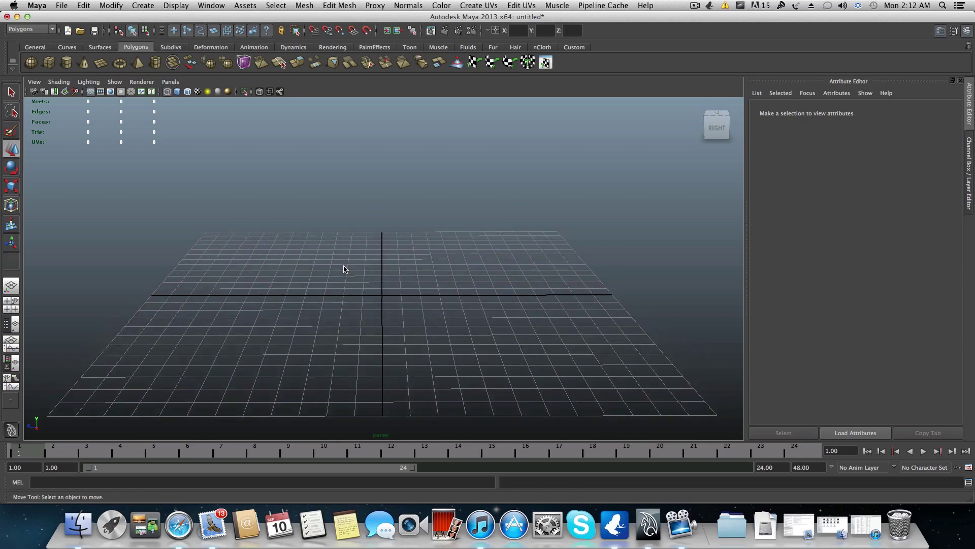
pyautogui.keyDown('alt'); pyautogui.moveTo(342, 266); pyautogui.dragTo(386, 292, button='right'); pyautogui.keyUp('alt')
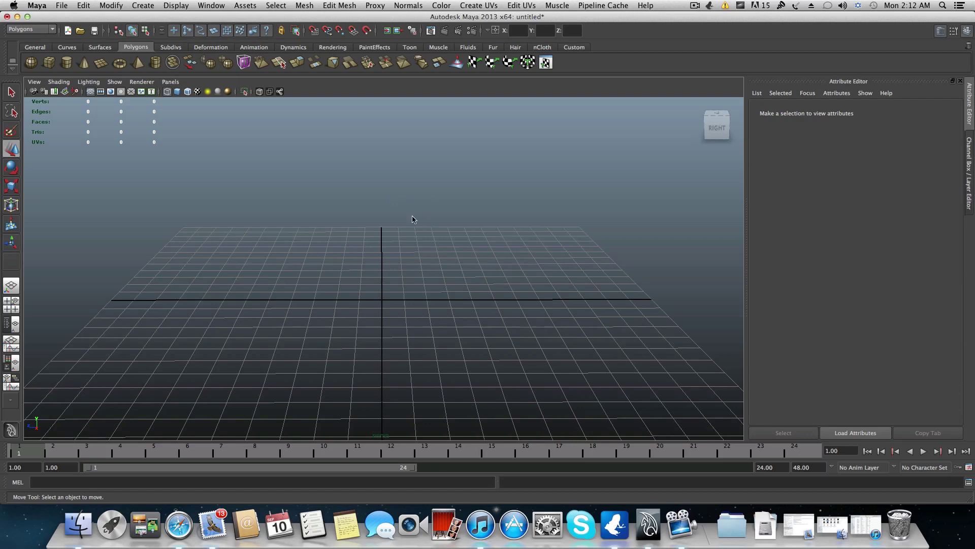
pyautogui.keyDown('alt'); pyautogui.moveTo(378, 277); pyautogui.dragTo(382, 319); pyautogui.keyUp('alt')
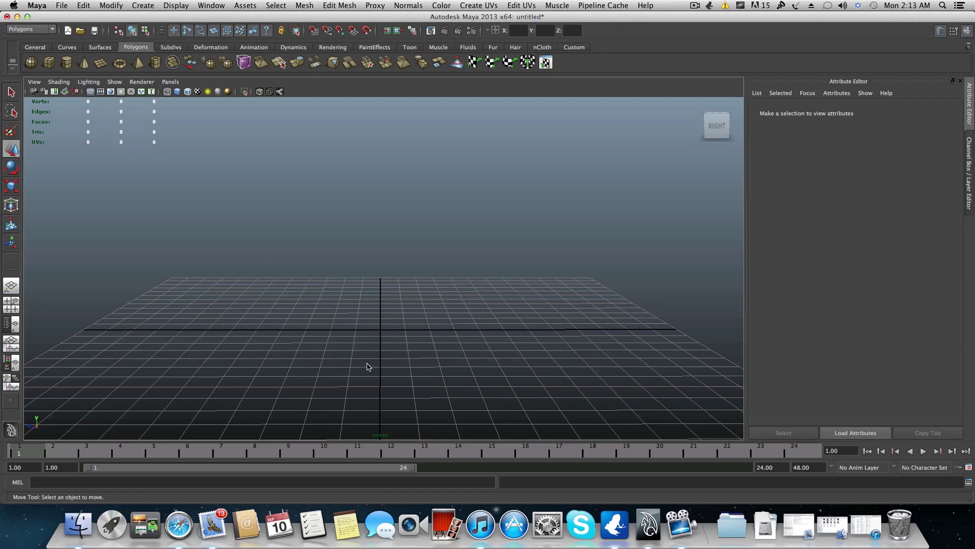
pyautogui.scroll(2, 369, 365)
pyautogui.scroll(-2, 369, 365)
pyautogui.keyDown('alt'); pyautogui.moveTo(445, 336); pyautogui.dragTo(410, 338); pyautogui.keyUp('alt')
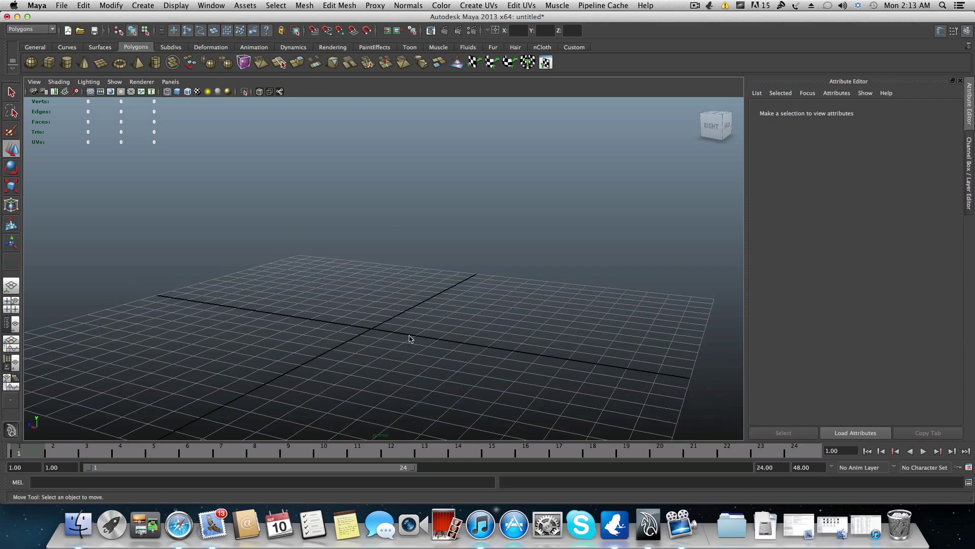
pyautogui.keyDown('alt'); pyautogui.moveTo(389, 333); pyautogui.dragTo(424, 342); pyautogui.keyUp('alt')
pyautogui.keyDown('alt'); pyautogui.moveTo(425, 342); pyautogui.dragTo(363, 332, button='right'); pyautogui.keyUp('alt')
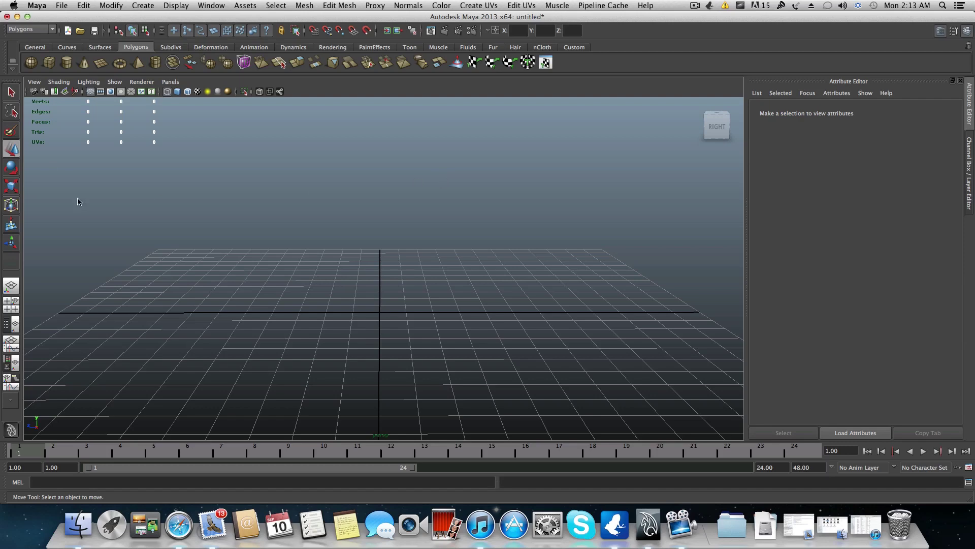
# - Create a polygon plane at the origin, scaled uniformly to about 12.3, and rotate it to stand upright
pyautogui.click(98, 66)
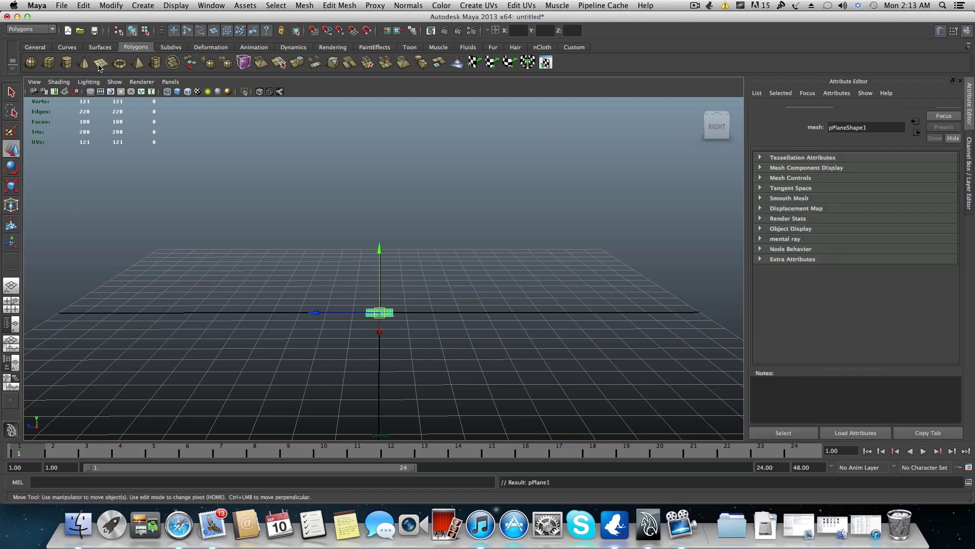
pyautogui.click(11, 187)
pyautogui.moveTo(378, 312); pyautogui.dragTo(592, 319)
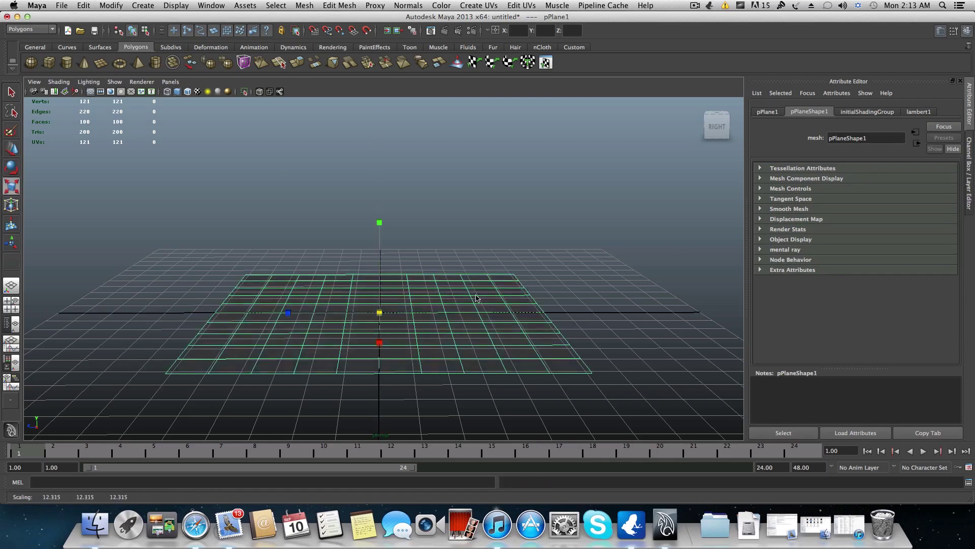
pyautogui.click(12, 168)
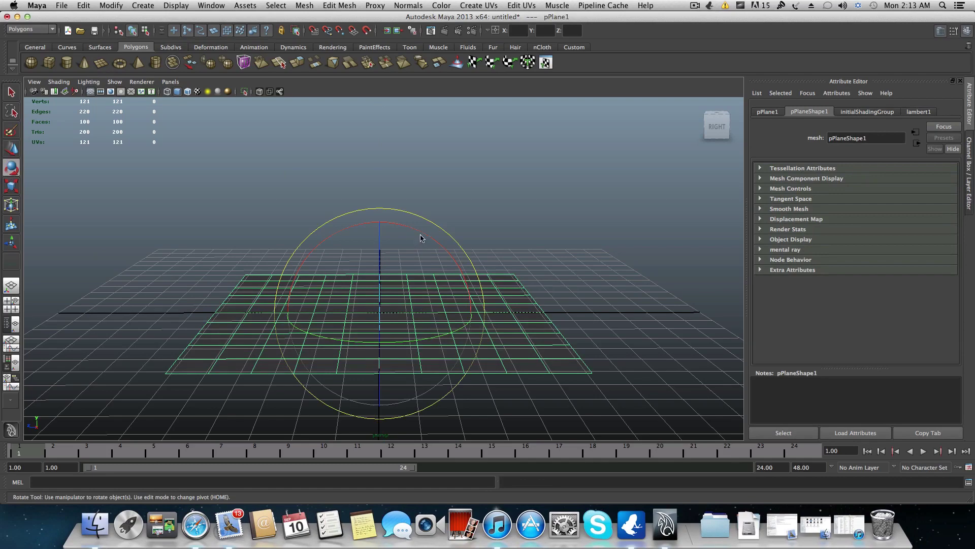
pyautogui.moveTo(420, 235); pyautogui.dragTo(386, 305)
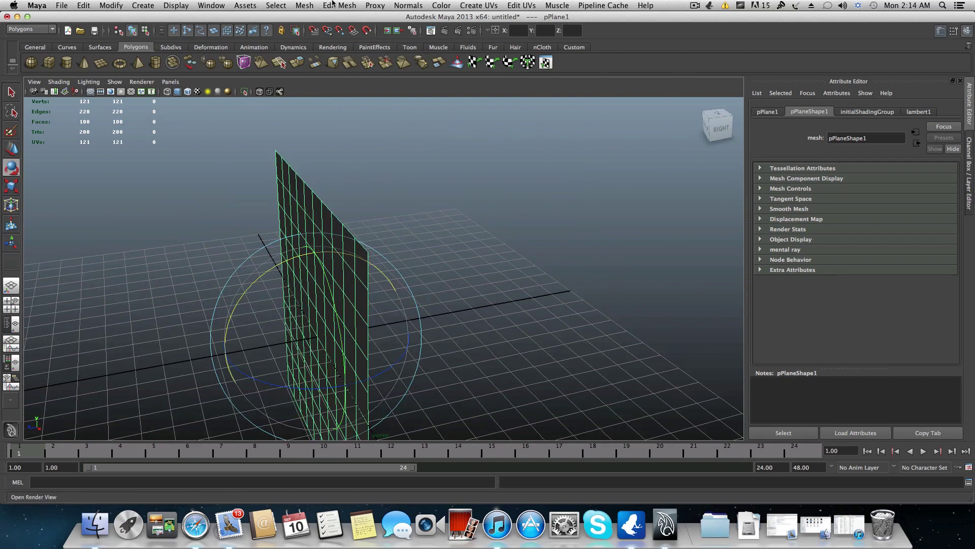
# - Set the scene to render using mental ray and check its quality settings
pyautogui.click(210, 6)
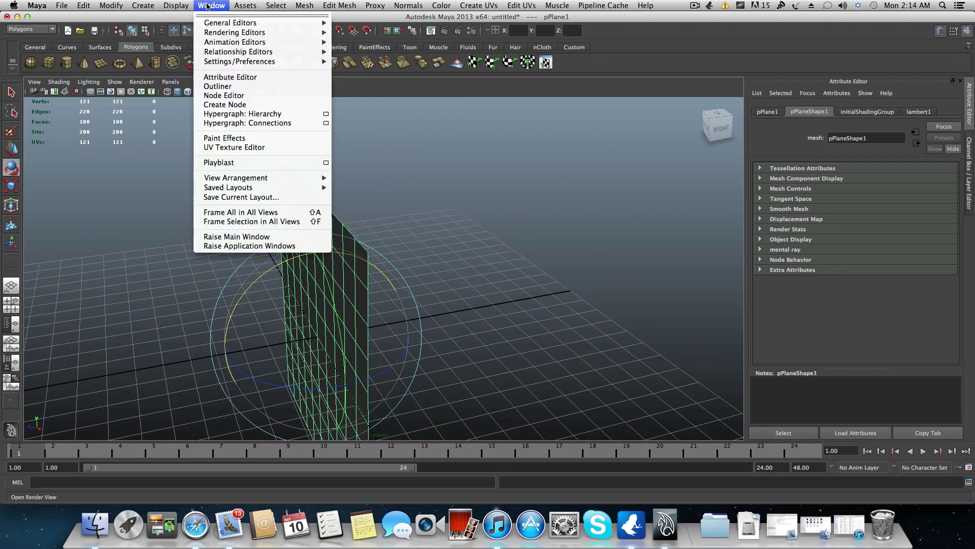
pyautogui.click(222, 5)
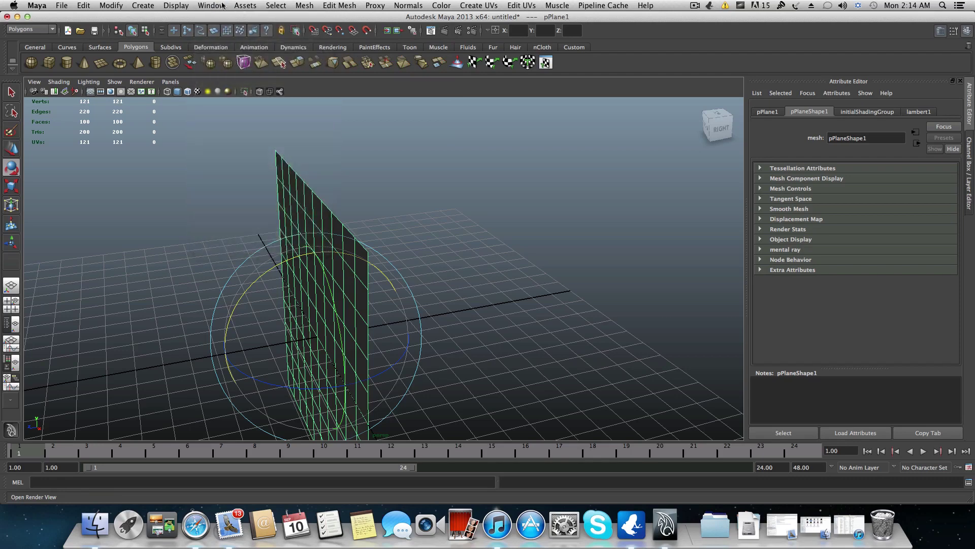
pyautogui.click(473, 31)
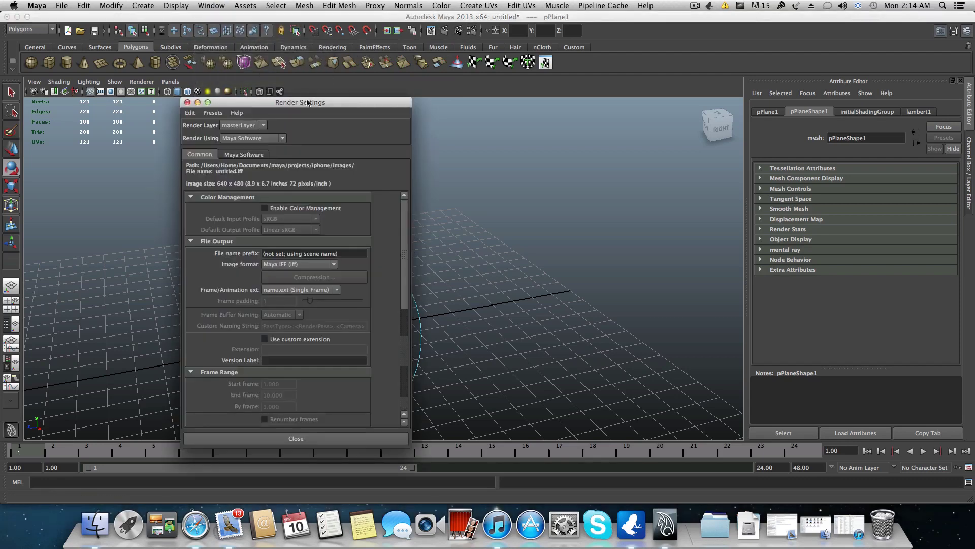
pyautogui.click(265, 143)
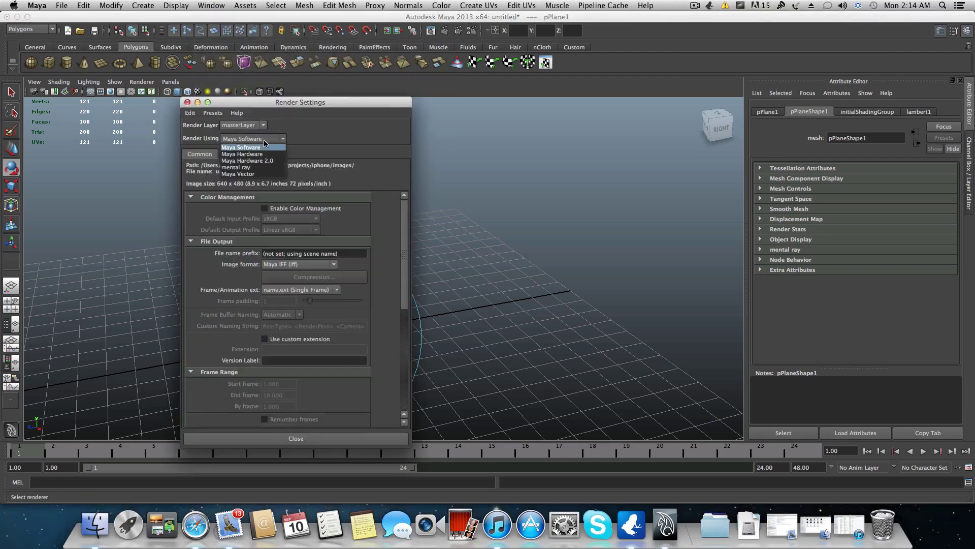
pyautogui.click(257, 168)
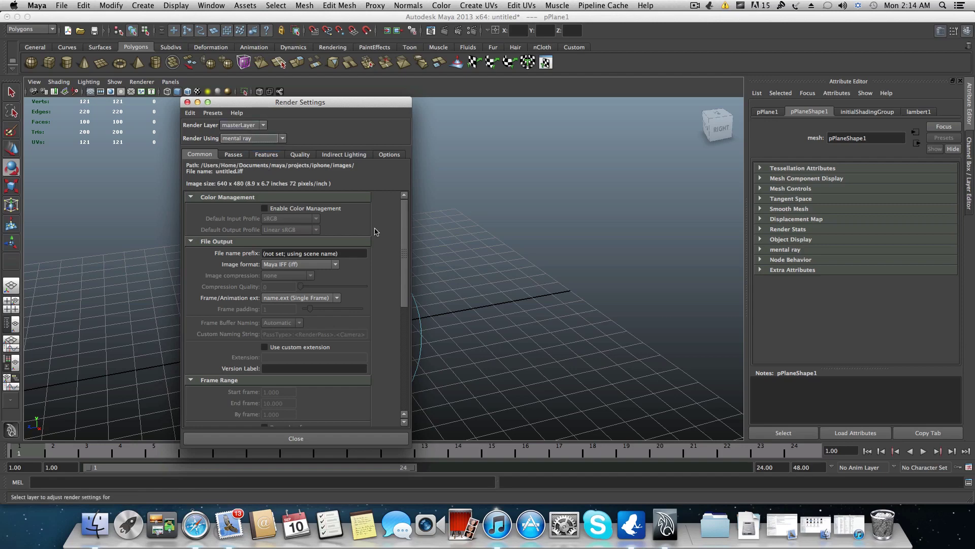
pyautogui.click(295, 155)
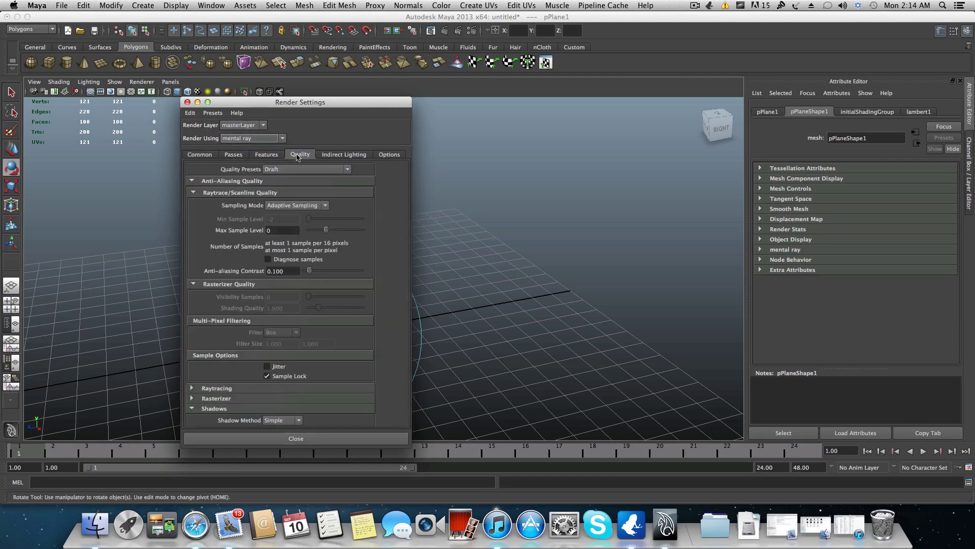
pyautogui.click(188, 104)
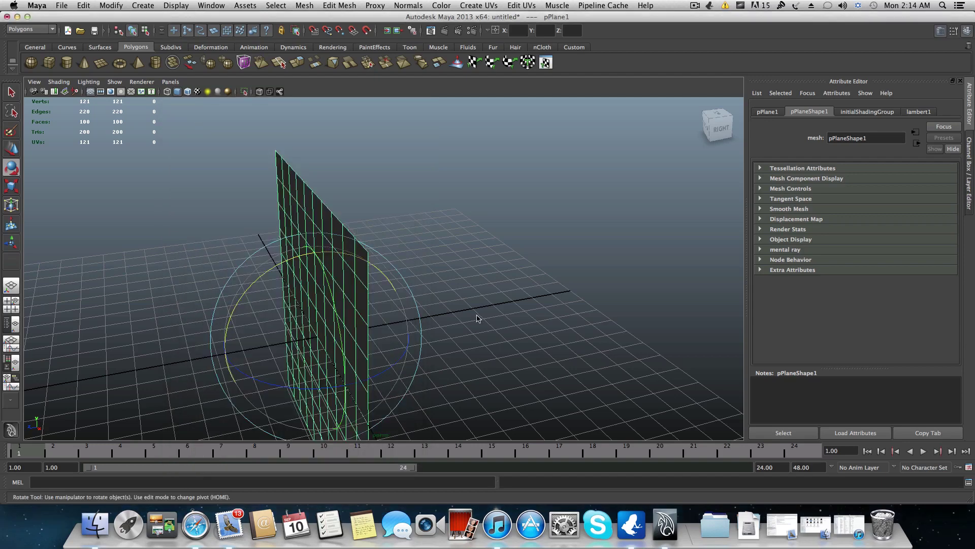
pyautogui.keyDown('alt'); pyautogui.moveTo(470, 340); pyautogui.dragTo(414, 324); pyautogui.keyUp('alt')
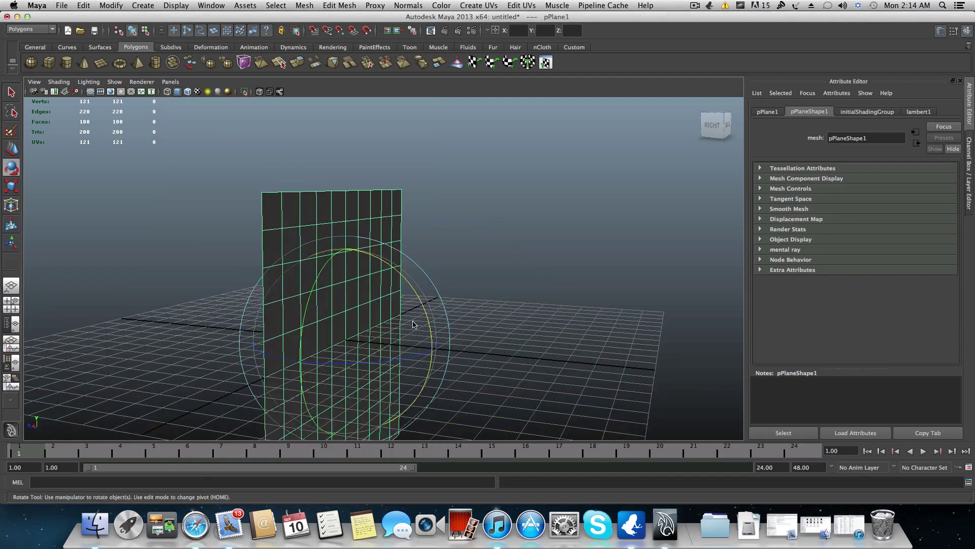
# - Create a Blinn material in the Hypershade and set its color to blue
pyautogui.click(221, 6)
pyautogui.moveTo(231, 33)
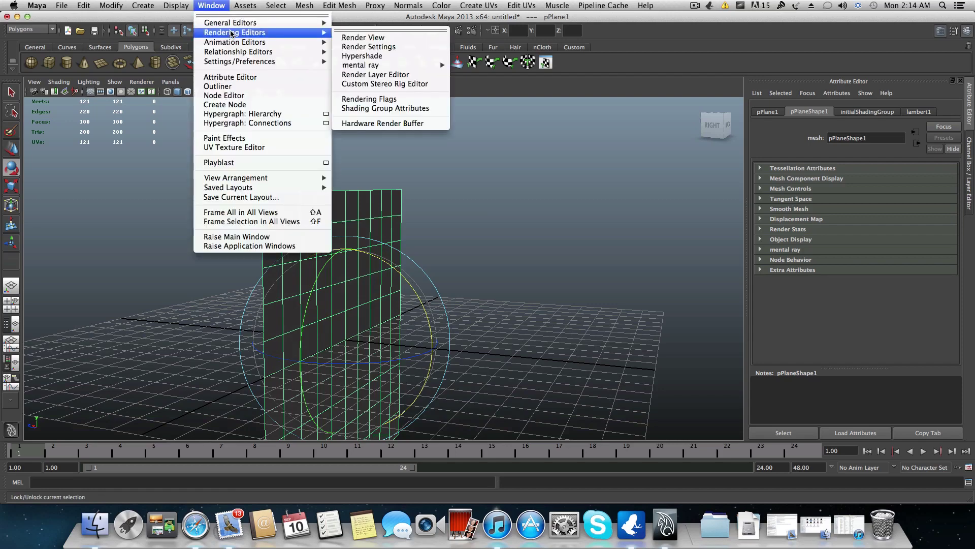
pyautogui.click(351, 38)
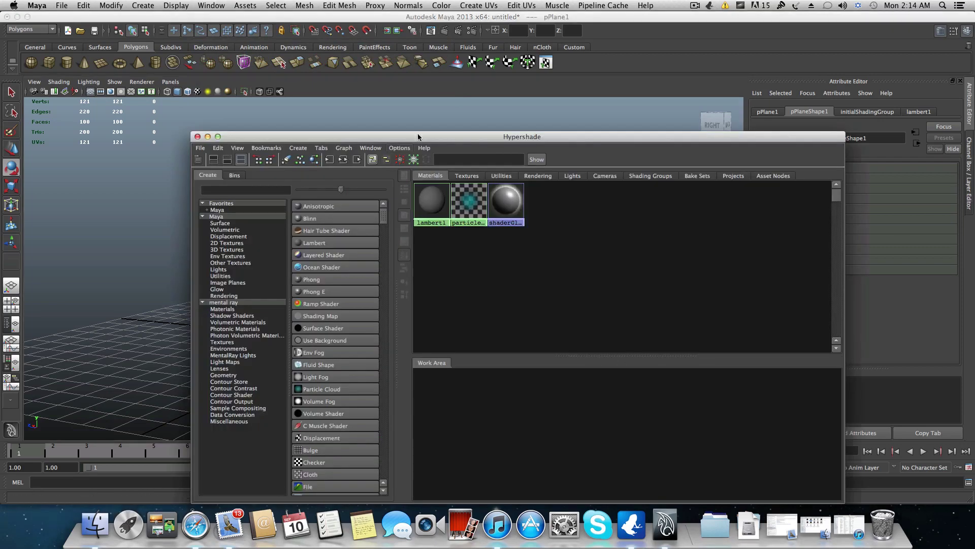
pyautogui.moveTo(421, 138); pyautogui.dragTo(348, 81)
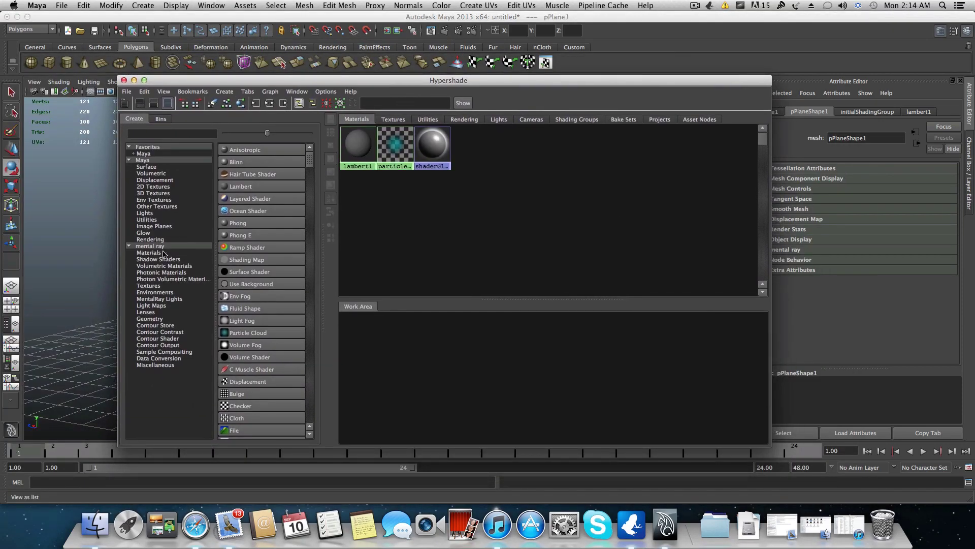
pyautogui.click(244, 163)
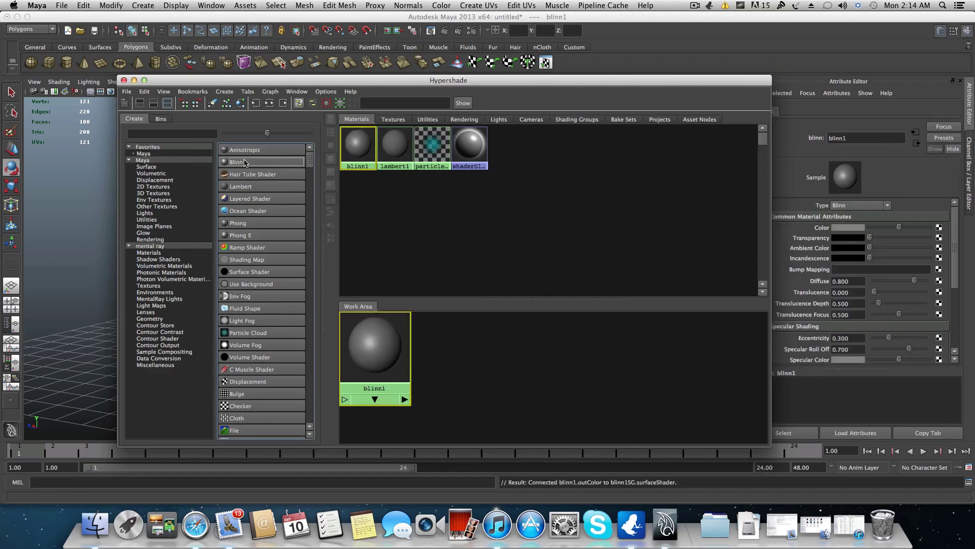
pyautogui.moveTo(374, 352); pyautogui.dragTo(466, 348)
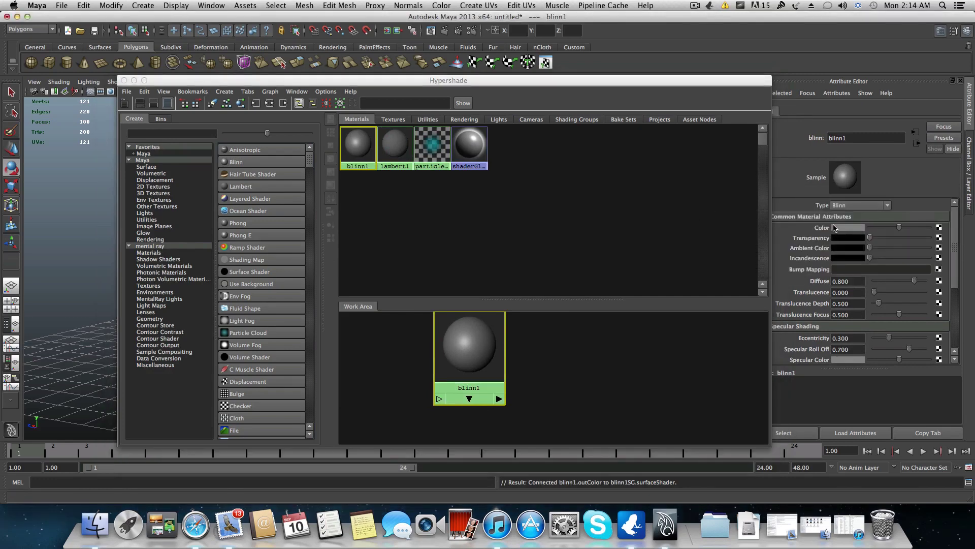
pyautogui.click(836, 228)
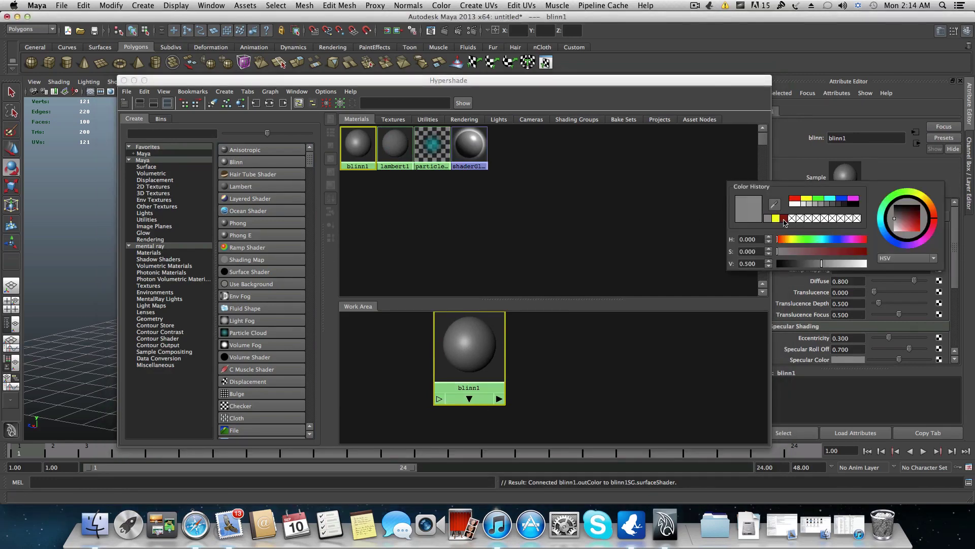
pyautogui.click(842, 201)
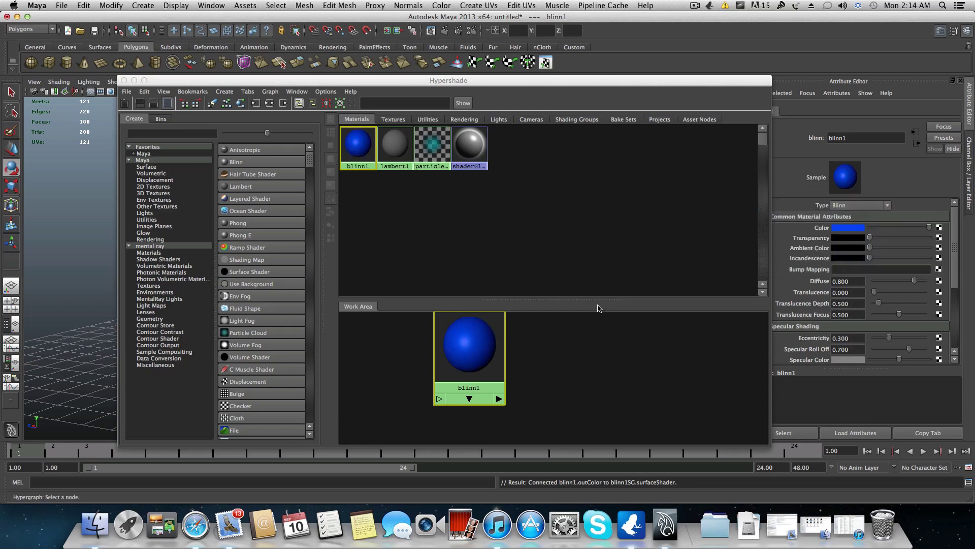
# - Create a second Blinn material and set its color to green
pyautogui.click(237, 162)
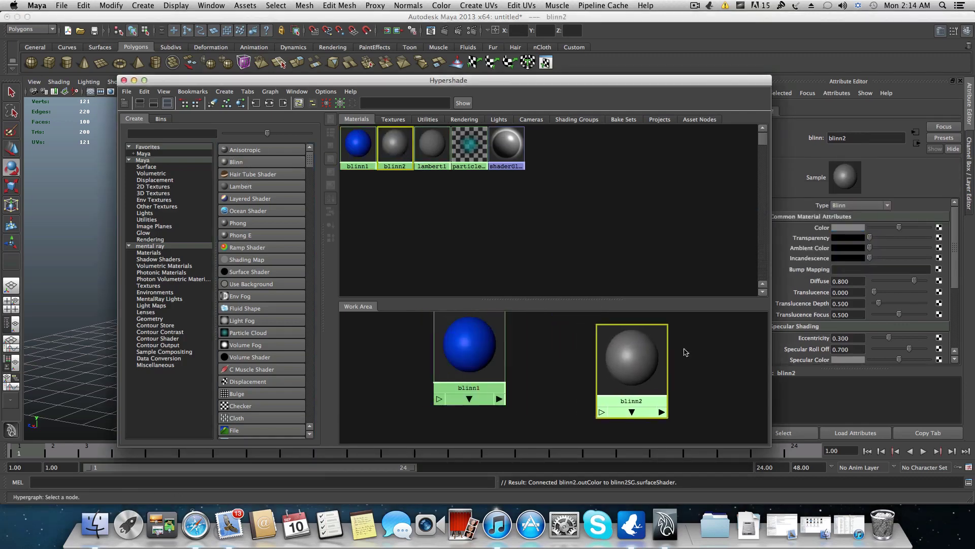
pyautogui.click(847, 228)
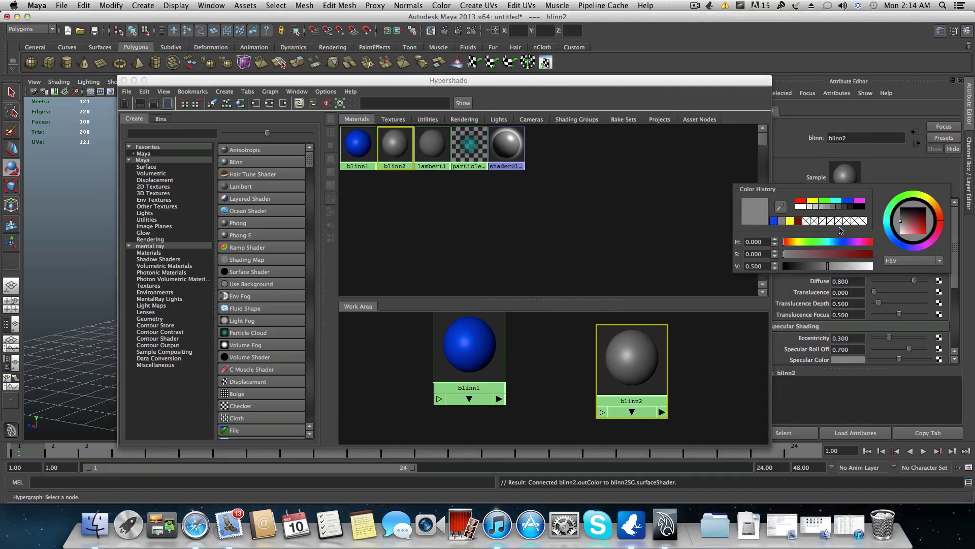
pyautogui.click(824, 202)
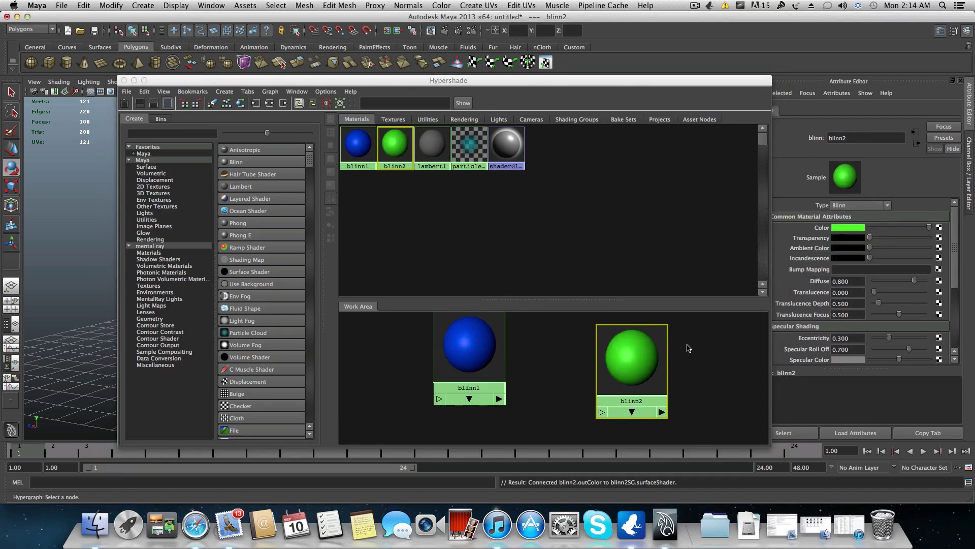
# - Arrange the blue and green material nodes side by side in the Hypershade work area
pyautogui.click(493, 346)
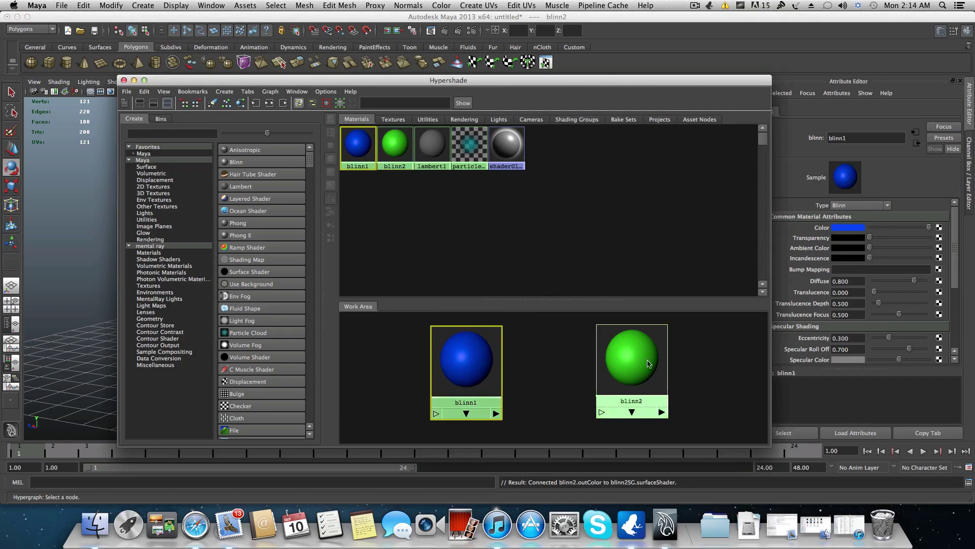
pyautogui.moveTo(656, 363); pyautogui.dragTo(584, 363)
pyautogui.scroll(-4, 604, 363)
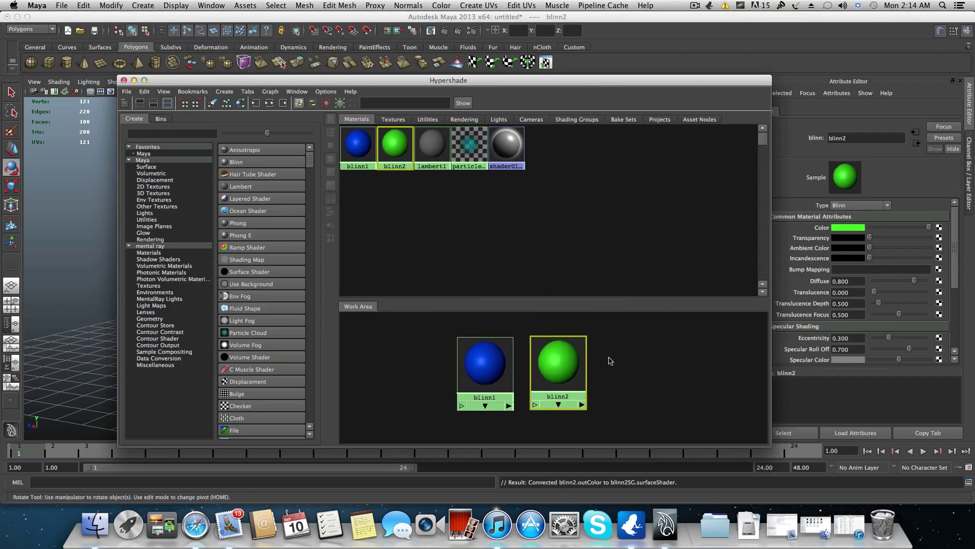
pyautogui.scroll(-1, 609, 361)
pyautogui.click(490, 356)
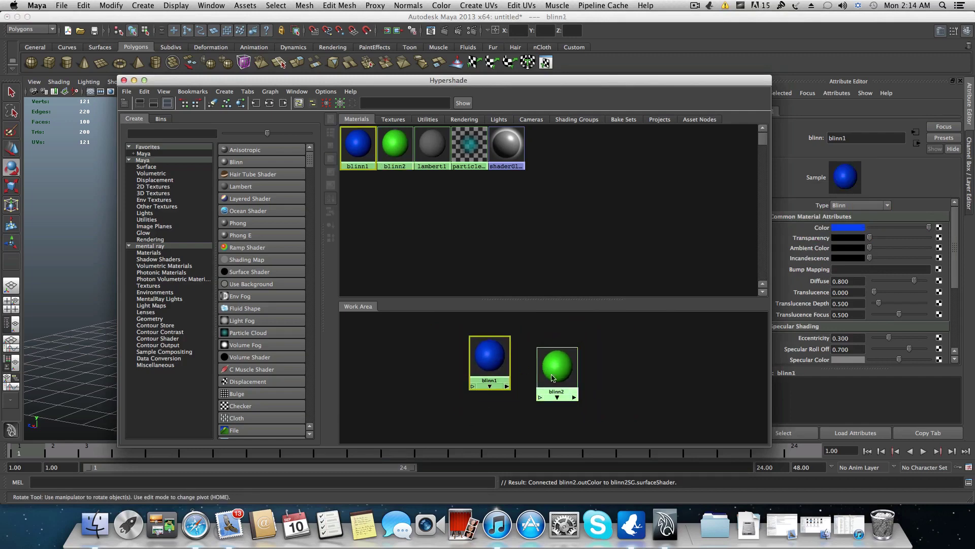
pyautogui.moveTo(554, 367); pyautogui.dragTo(537, 354)
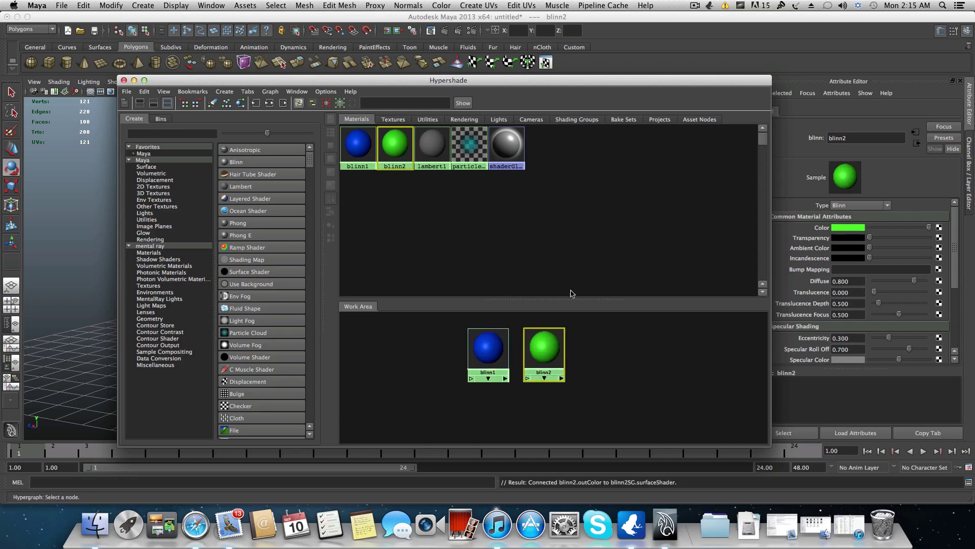
# - Uncover the upright plane behind the Hypershade, select it and examine it from another angle
pyautogui.moveTo(384, 81); pyautogui.dragTo(381, 351)
pyautogui.click(369, 242)
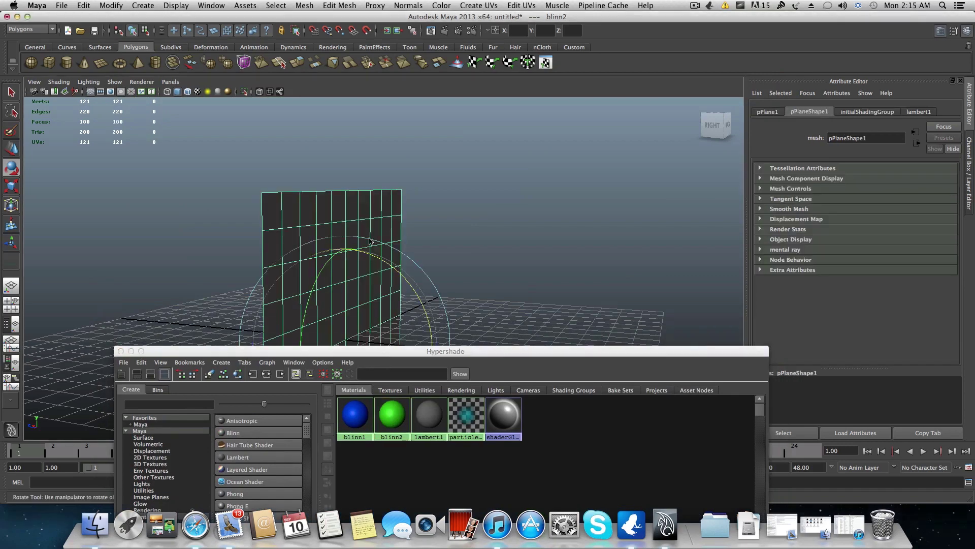
pyautogui.keyDown('alt'); pyautogui.moveTo(333, 295); pyautogui.dragTo(414, 294); pyautogui.keyUp('alt')
pyautogui.moveTo(384, 352); pyautogui.dragTo(317, 128)
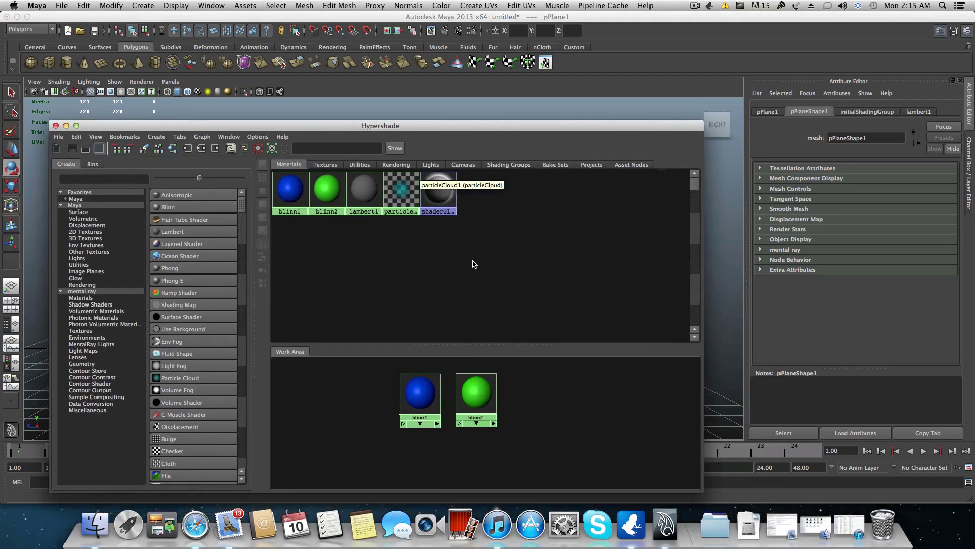
# - Create a mental ray mib_twosided node, place it below the two Blinn nodes and enlarge the work area
pyautogui.click(81, 291)
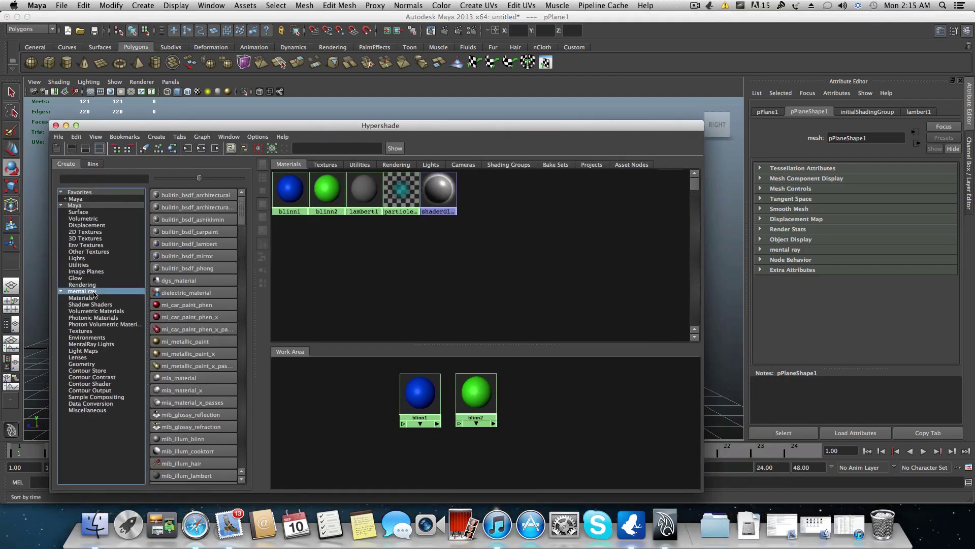
pyautogui.click(101, 398)
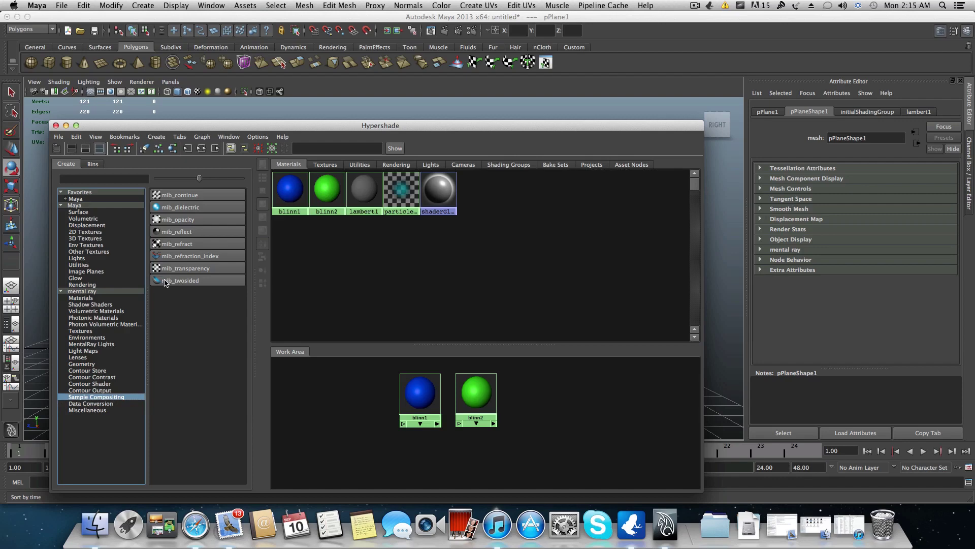
pyautogui.click(185, 281)
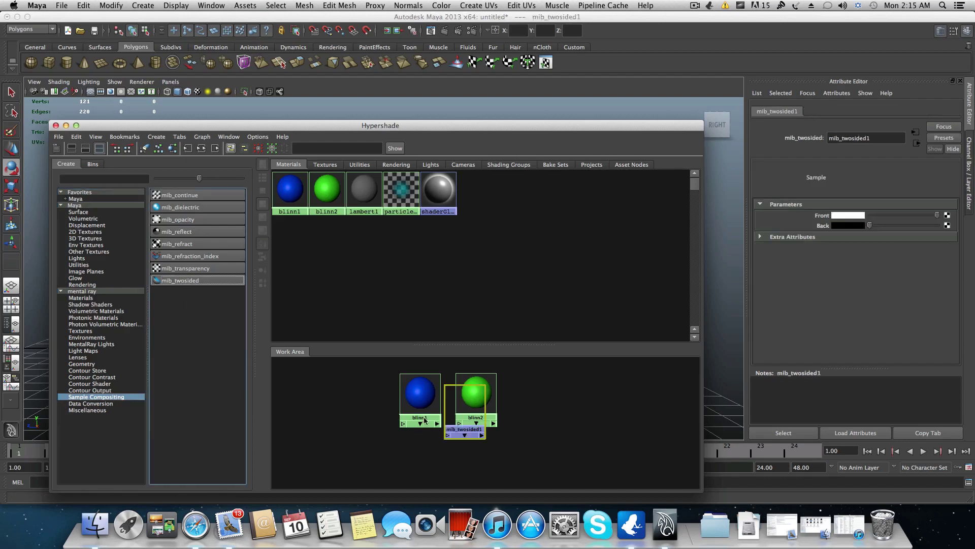
pyautogui.moveTo(476, 414); pyautogui.dragTo(463, 466)
pyautogui.scroll(-1, 490, 446)
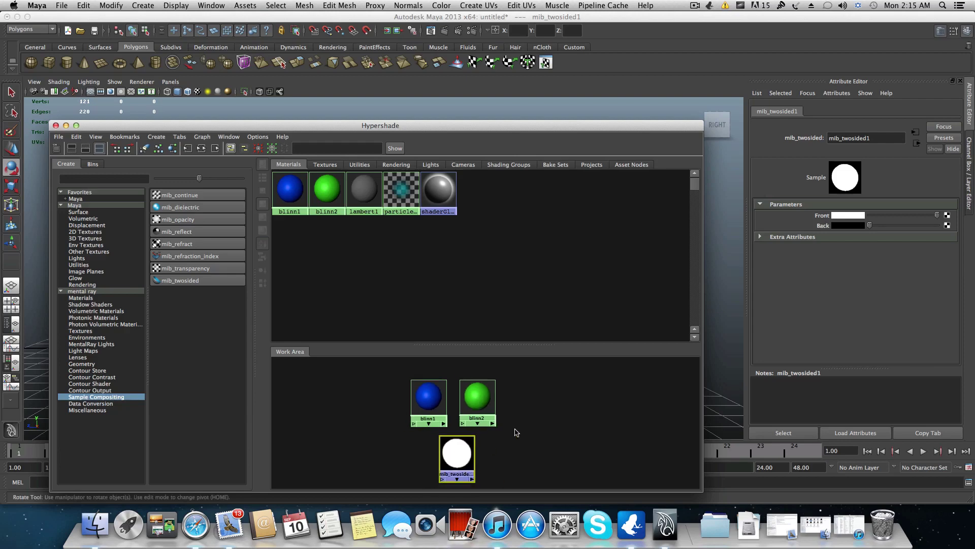
pyautogui.moveTo(501, 345); pyautogui.dragTo(497, 275)
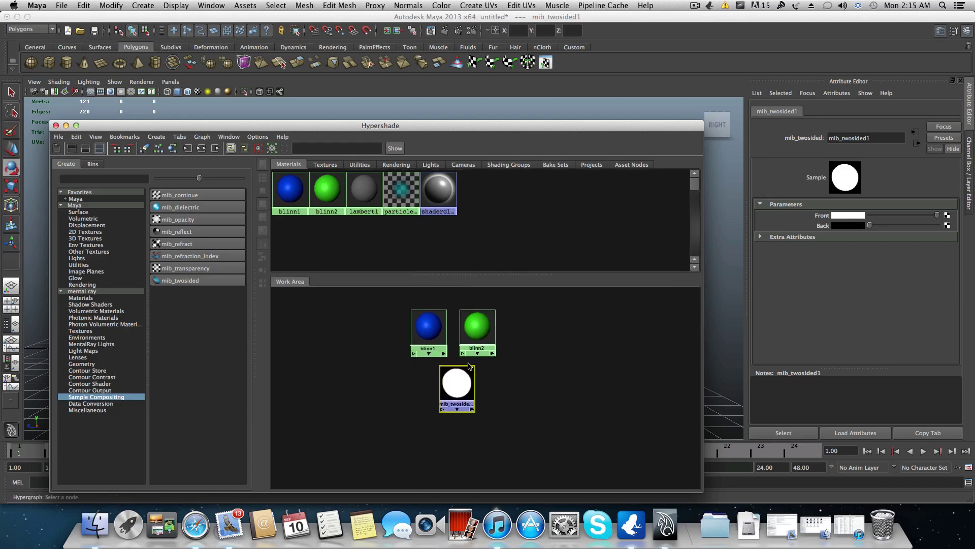
# - Start a custom connection from blinn1 to mib_twosided1 in the Connection Editor
pyautogui.scroll(1, 470, 366)
pyautogui.keyDown('alt'); pyautogui.moveTo(464, 371); pyautogui.dragTo(452, 396, button='middle'); pyautogui.keyUp('alt')
pyautogui.moveTo(433, 128); pyautogui.dragTo(400, 115)
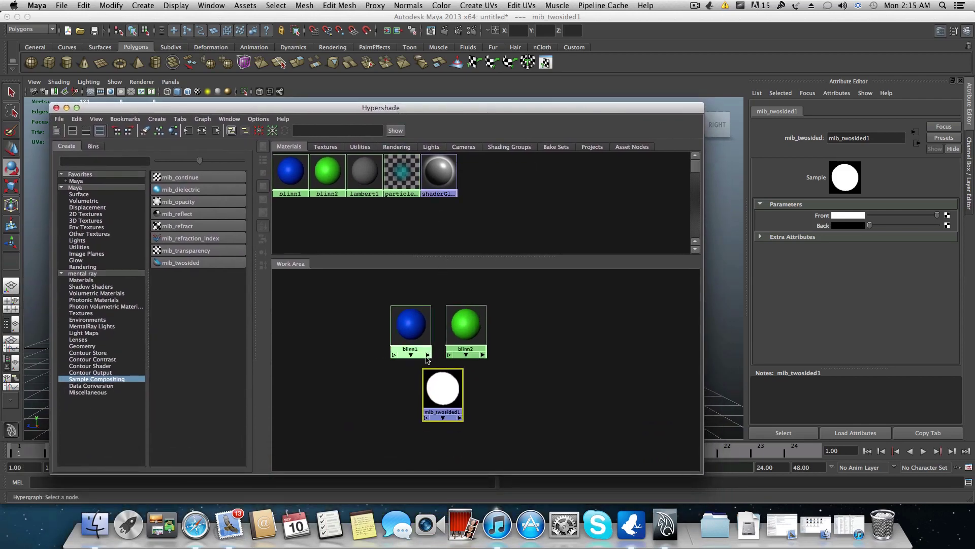
pyautogui.press('a')
pyautogui.keyDown('alt'); pyautogui.moveTo(454, 341); pyautogui.dragTo(399, 358, button='middle'); pyautogui.keyUp('alt')
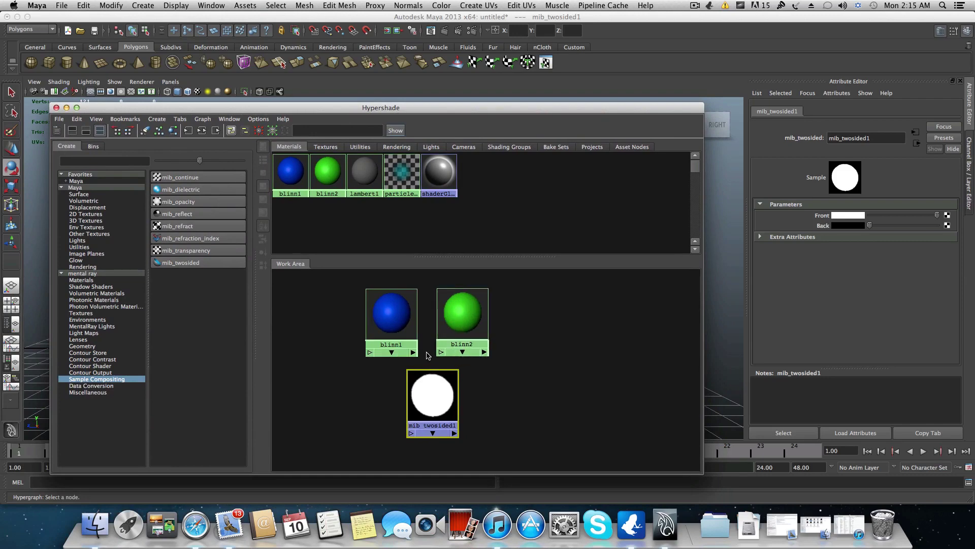
pyautogui.scroll(-1, 425, 354)
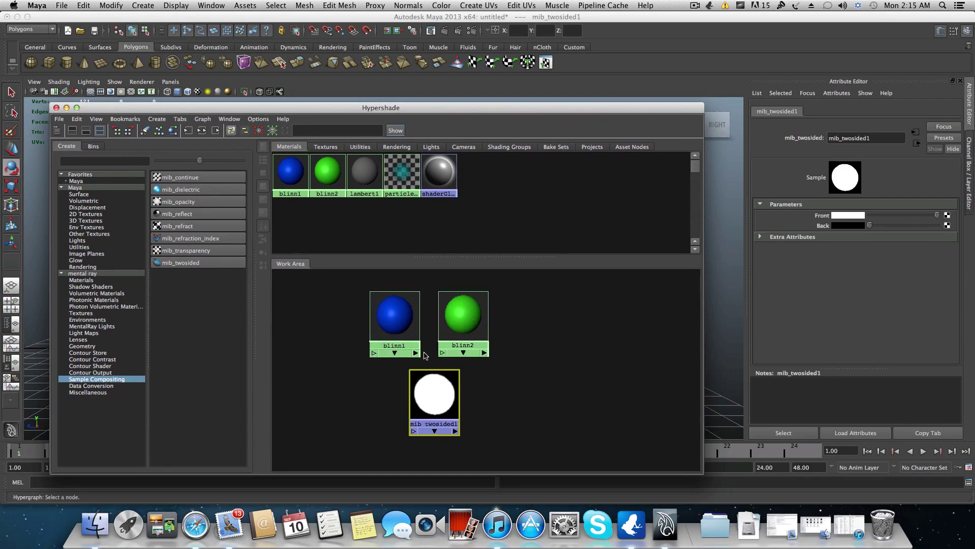
pyautogui.scroll(1, 426, 354)
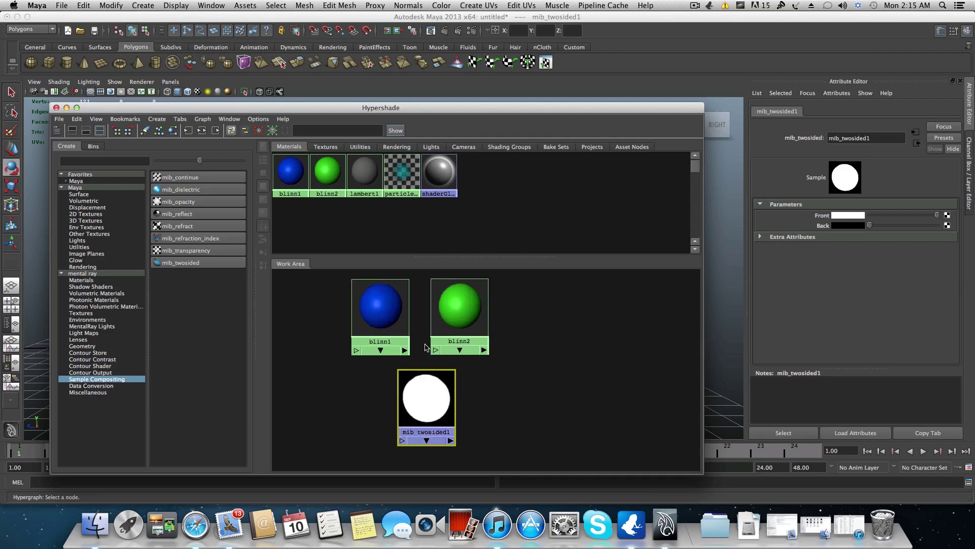
pyautogui.keyDown('alt'); pyautogui.moveTo(425, 347); pyautogui.dragTo(455, 350, button='middle'); pyautogui.keyUp('alt')
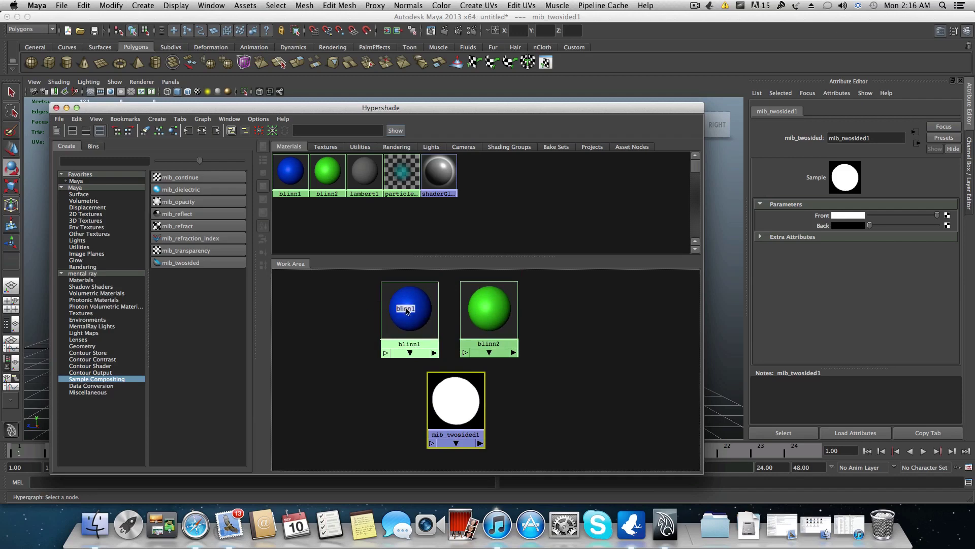
pyautogui.moveTo(407, 311); pyautogui.dragTo(457, 404, button='middle')
pyautogui.moveTo(456, 403); pyautogui.dragTo(457, 405, button='middle')
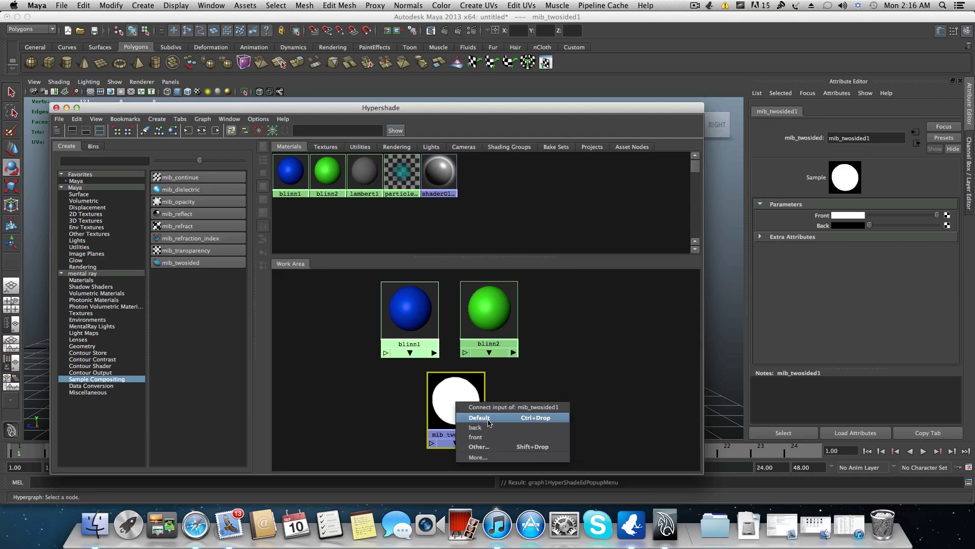
pyautogui.click(487, 446)
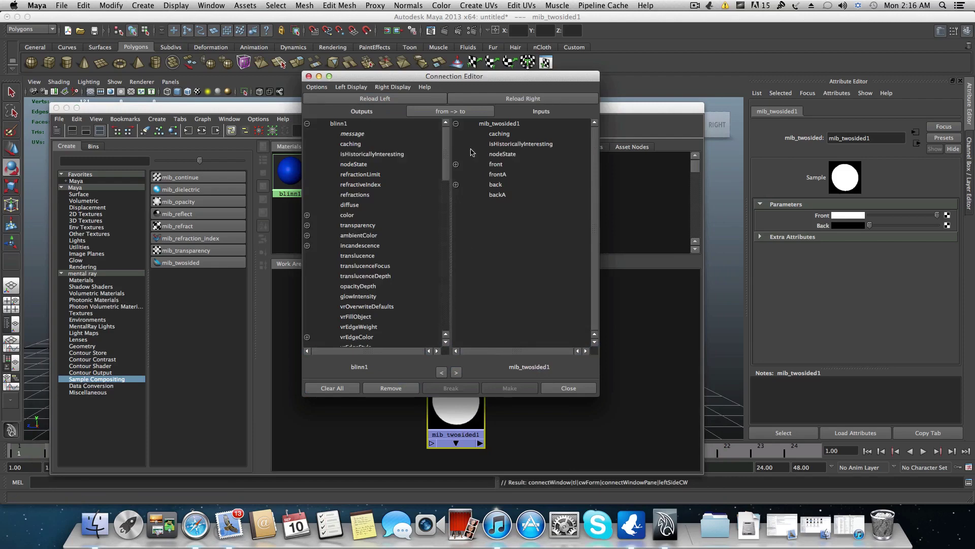
# - Connect the outColor output of blinn1 to the front input of mib_twosided1
pyautogui.moveTo(441, 76)
pyautogui.mouseDown()
pyautogui.moveTo(487, 84)
pyautogui.moveTo(445, 89)
pyautogui.mouseUp()
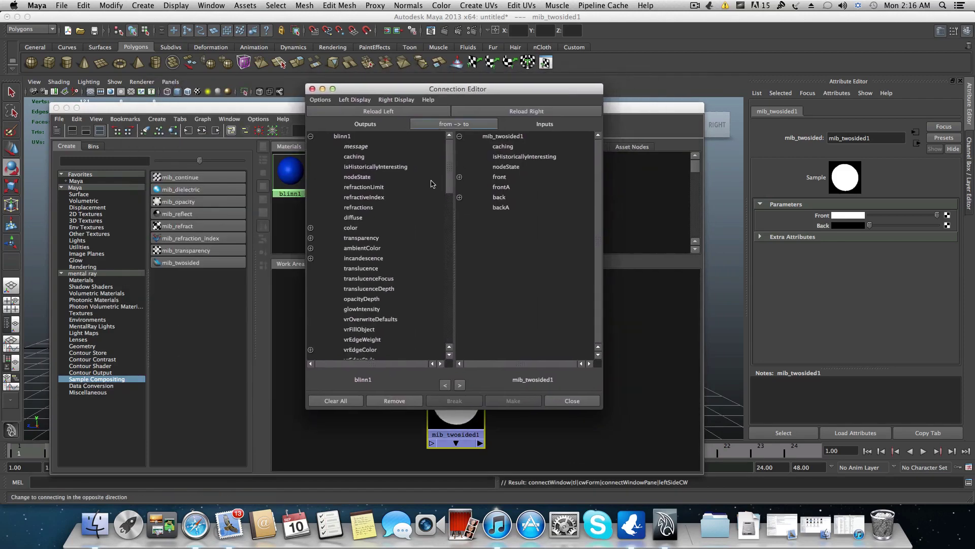
pyautogui.moveTo(449, 166); pyautogui.dragTo(449, 272)
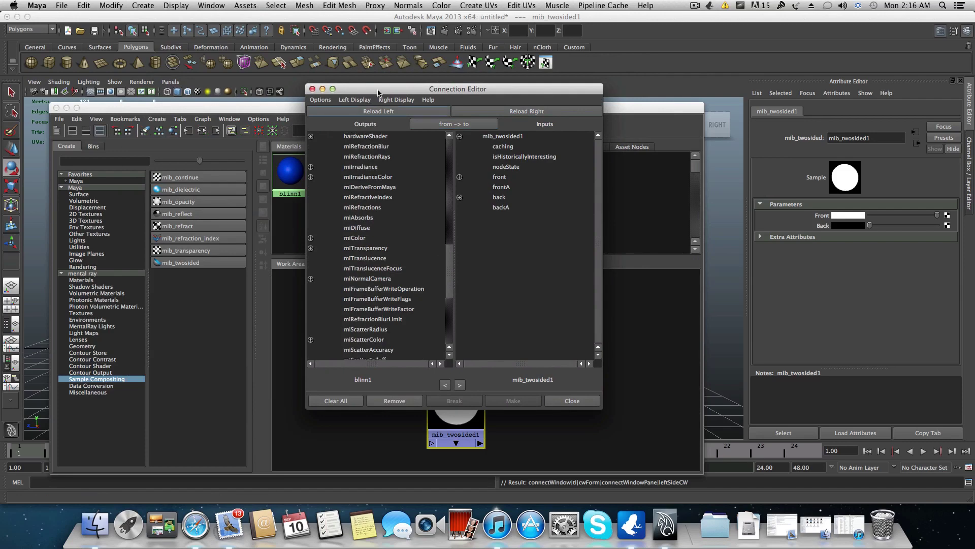
pyautogui.moveTo(359, 89); pyautogui.dragTo(316, 118)
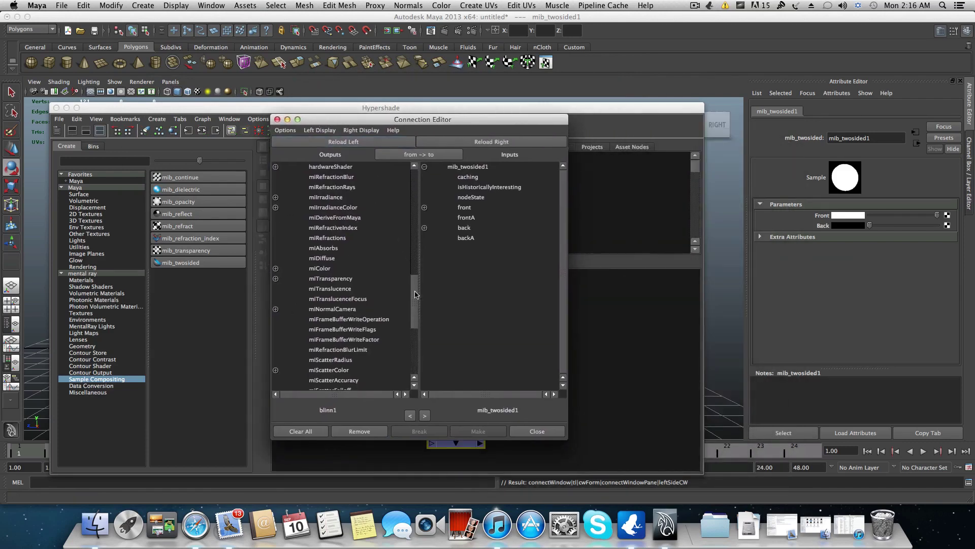
pyautogui.moveTo(415, 294); pyautogui.dragTo(408, 360)
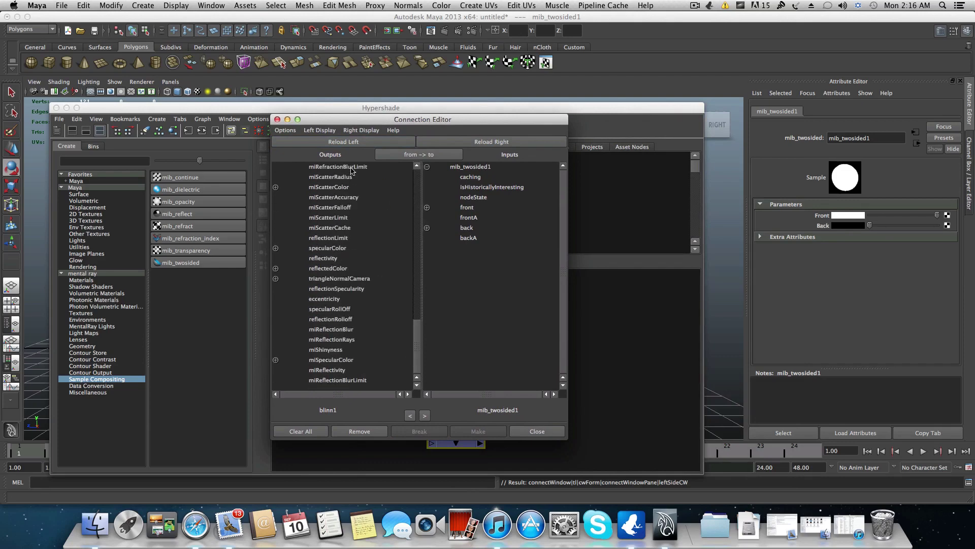
pyautogui.click(322, 132)
pyautogui.click(322, 131)
pyautogui.scroll(6, 306, 302)
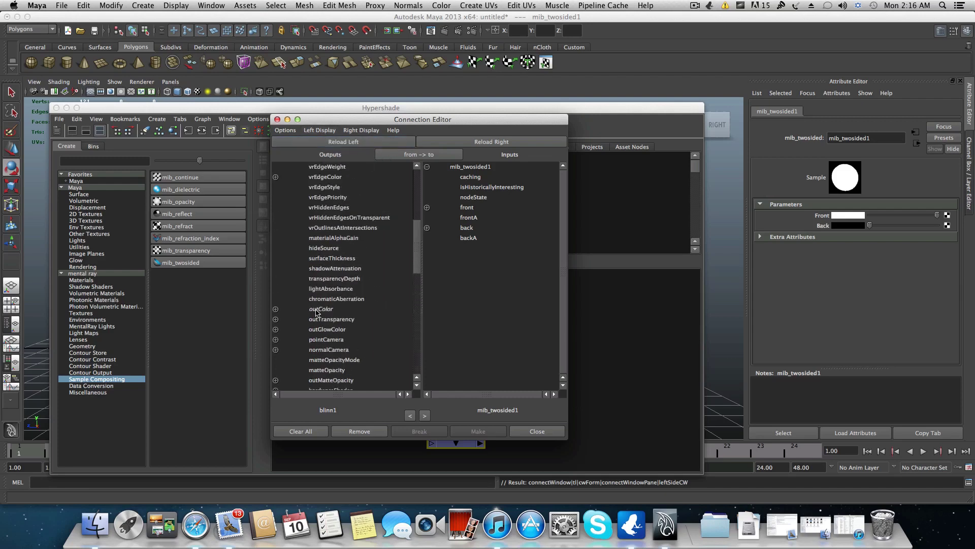
pyautogui.click(321, 309)
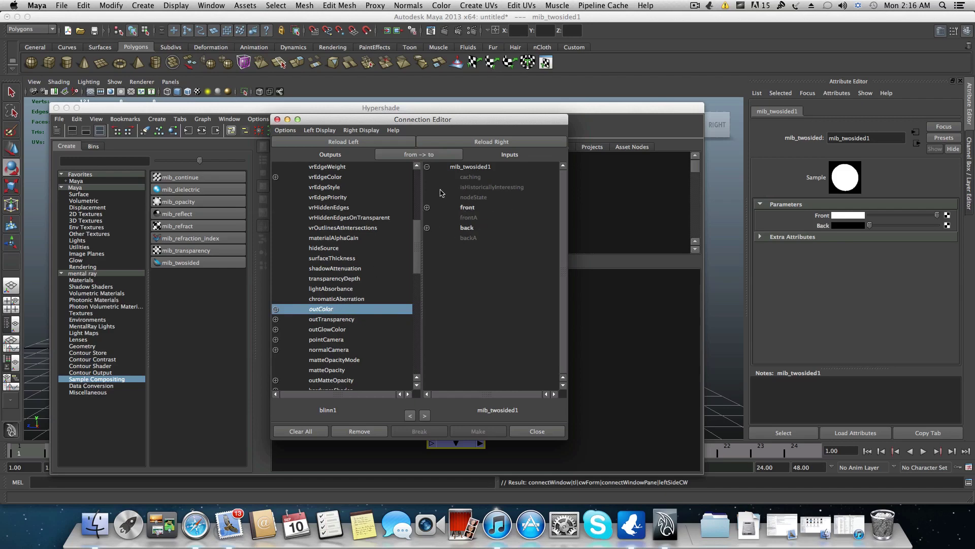
pyautogui.click(464, 208)
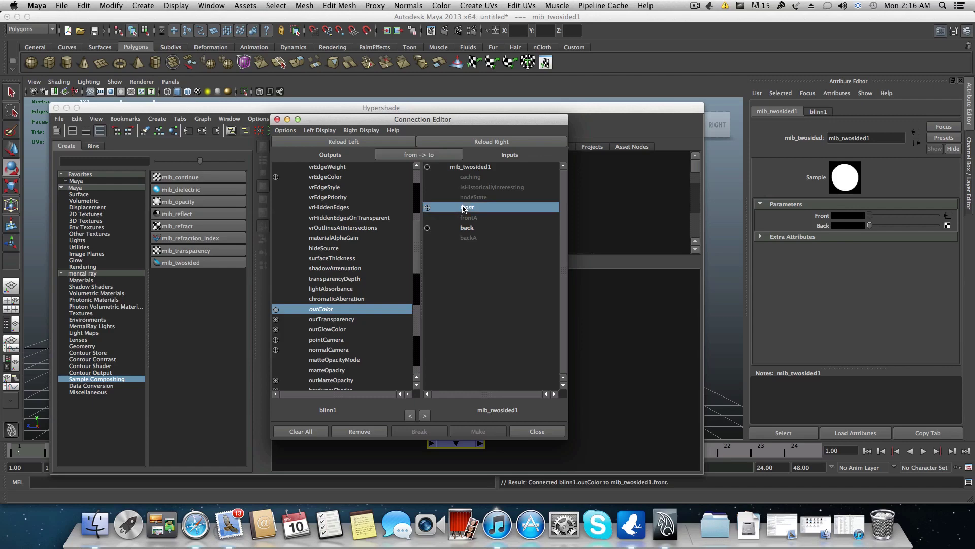
# - Close the Connection Editor and spread the blinn1 and mib_twosided1 nodes apart in the work area
pyautogui.click(537, 431)
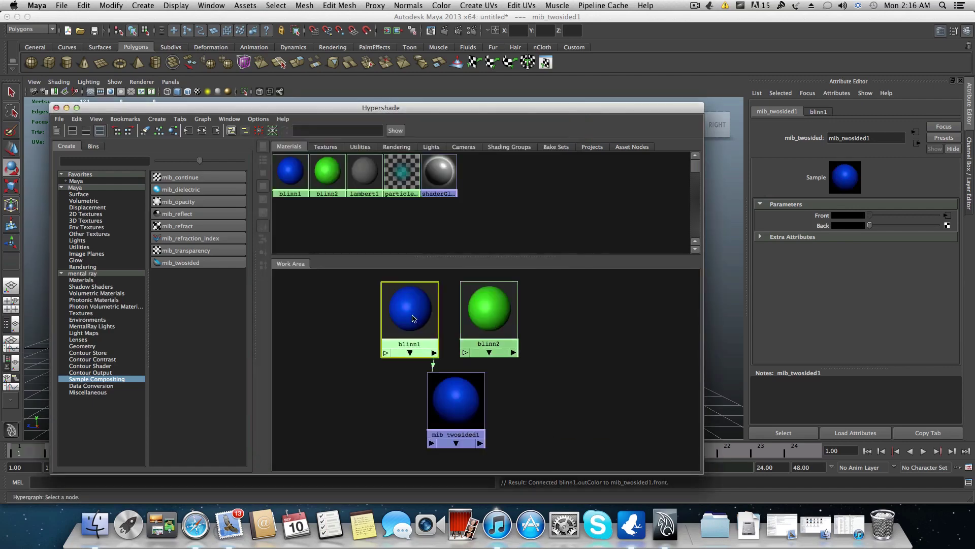
pyautogui.click(340, 308)
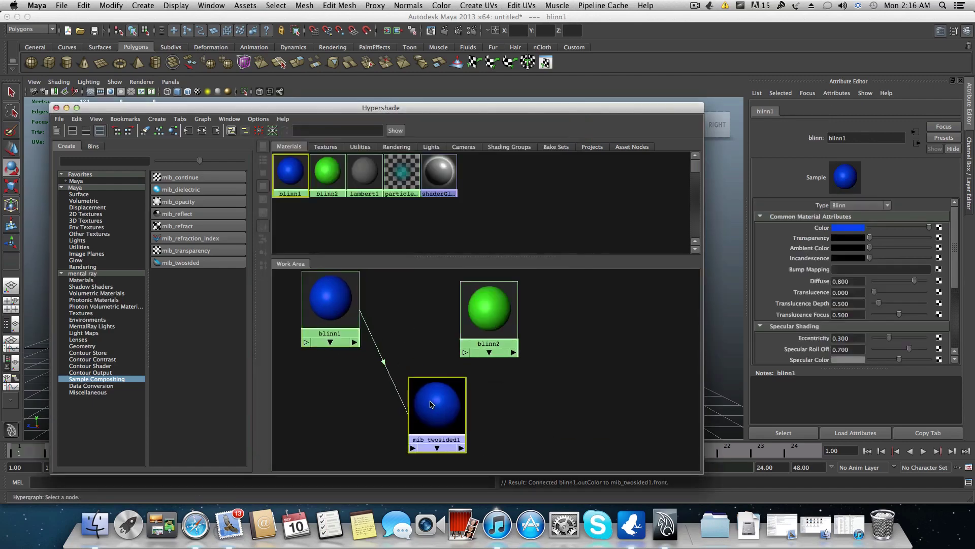
pyautogui.moveTo(451, 399); pyautogui.dragTo(424, 402, button='middle')
pyautogui.click(425, 402)
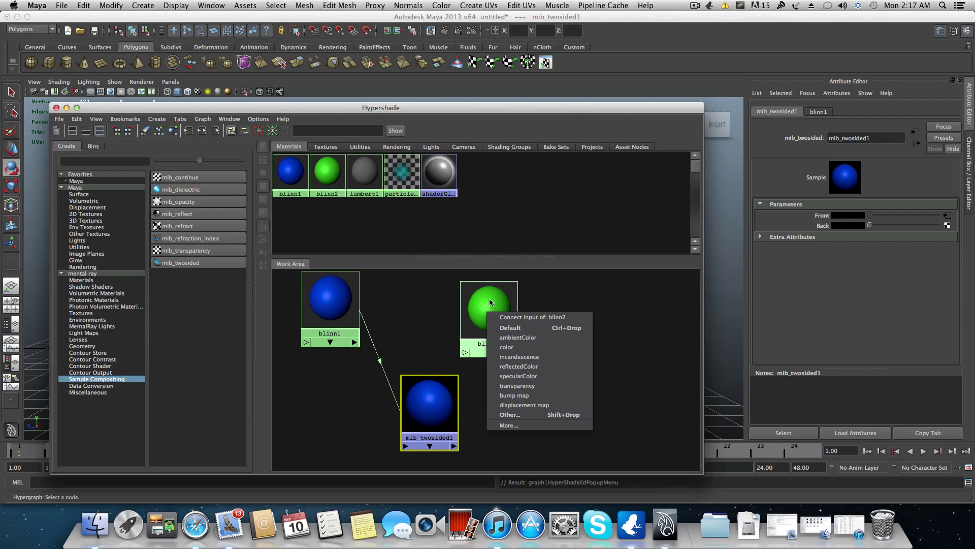
pyautogui.press('Escape')
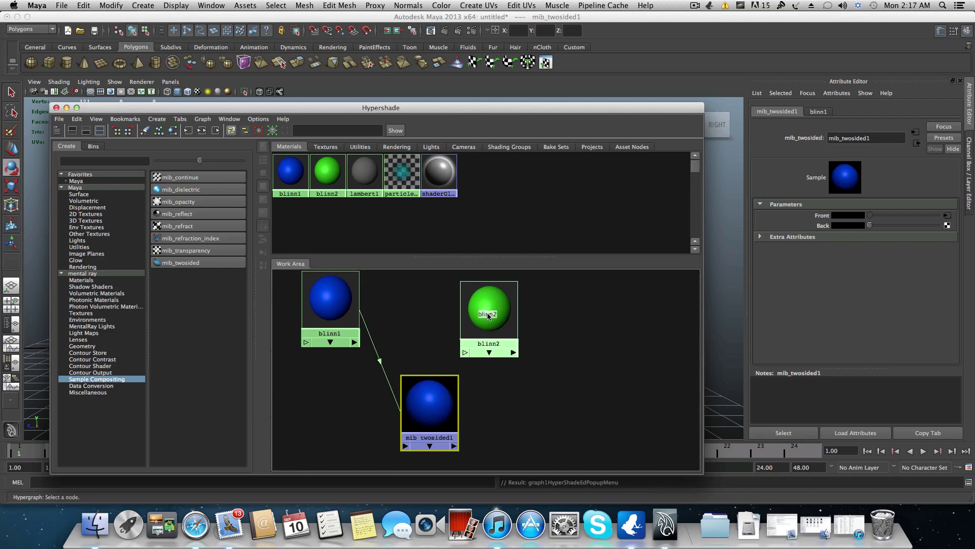
# - Connect the outColor output of blinn2 to the back input of mib_twosided1 through a custom connection
pyautogui.moveTo(487, 316); pyautogui.dragTo(427, 411, button='middle')
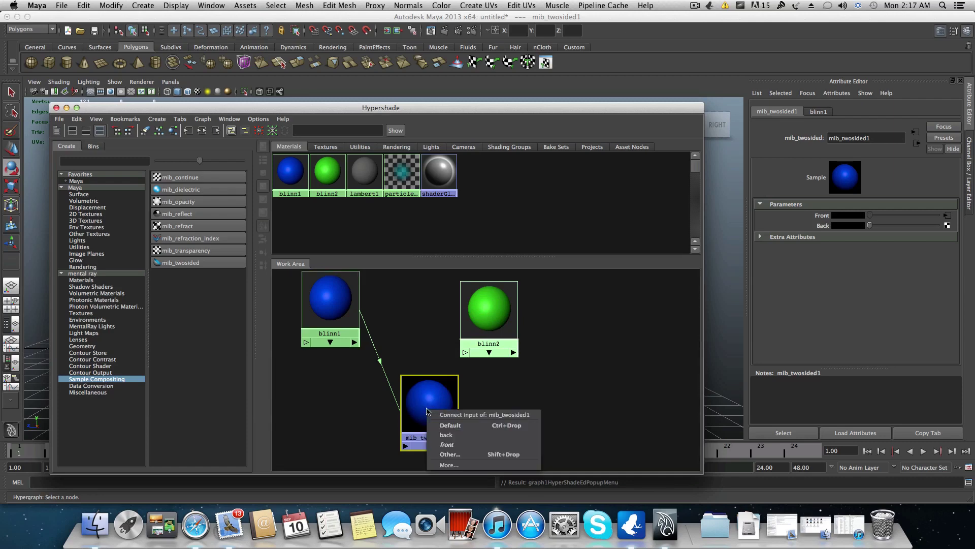
pyautogui.click(449, 455)
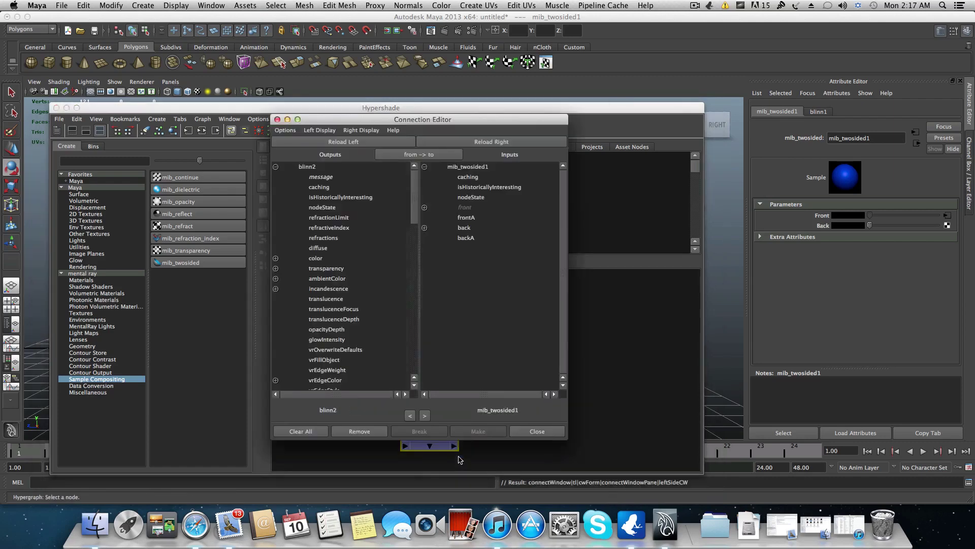
pyautogui.scroll(-10, 323, 295)
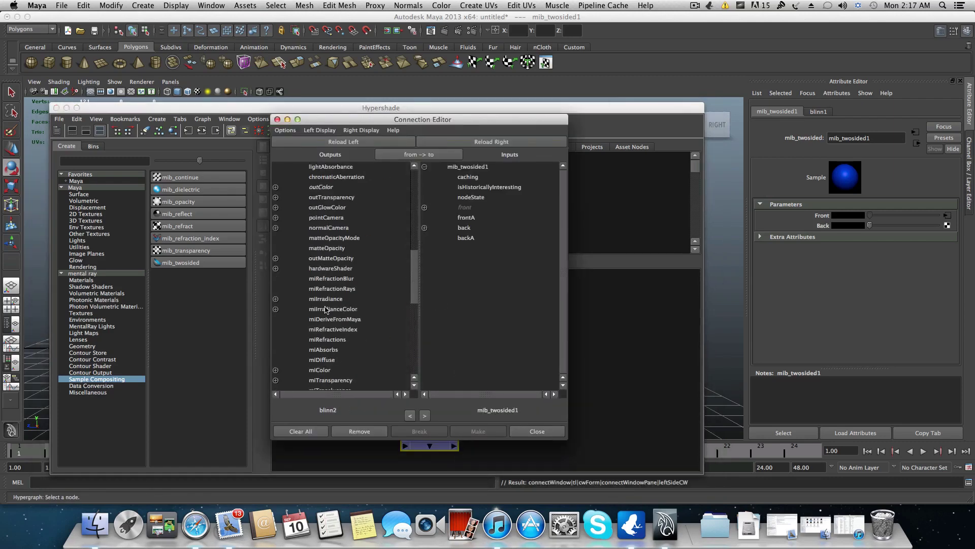
pyautogui.scroll(3, 331, 258)
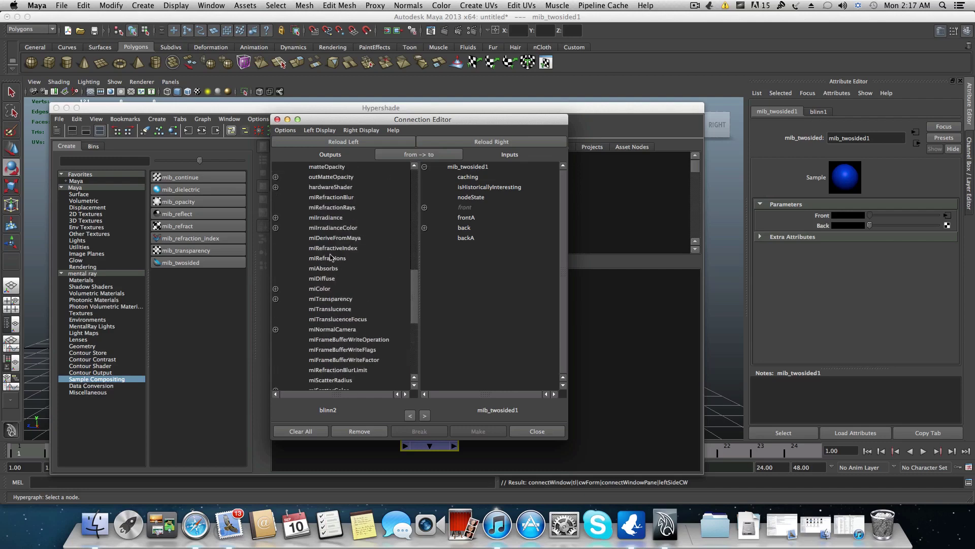
pyautogui.scroll(3, 331, 258)
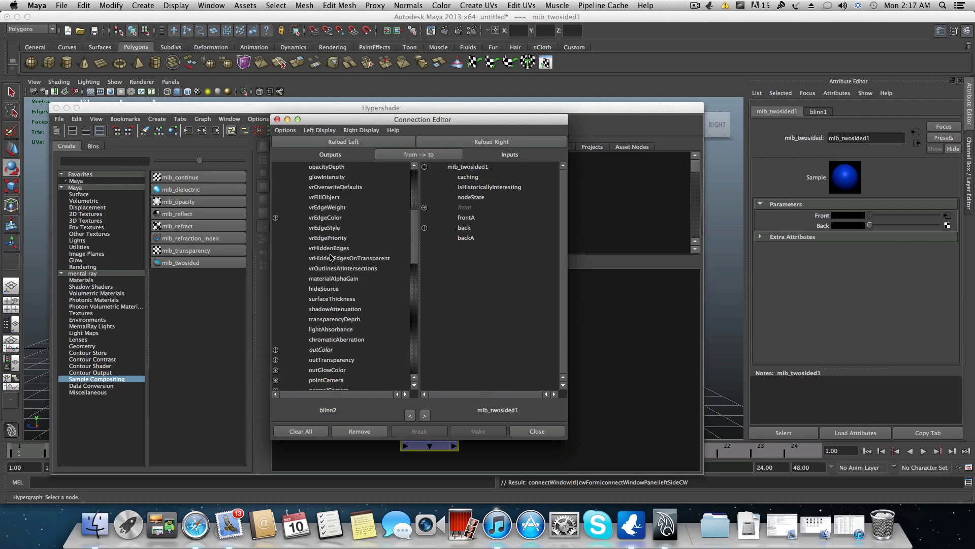
pyautogui.click(323, 350)
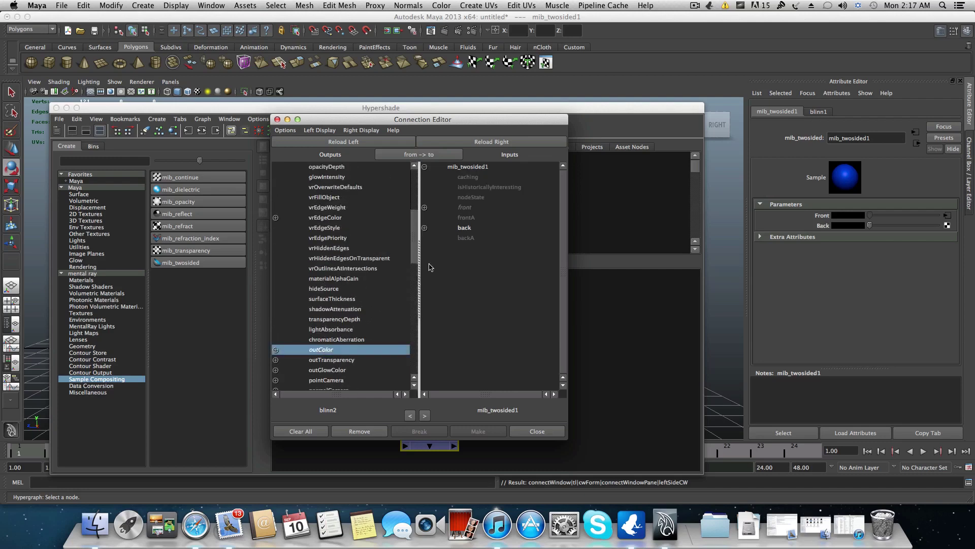
pyautogui.click(463, 228)
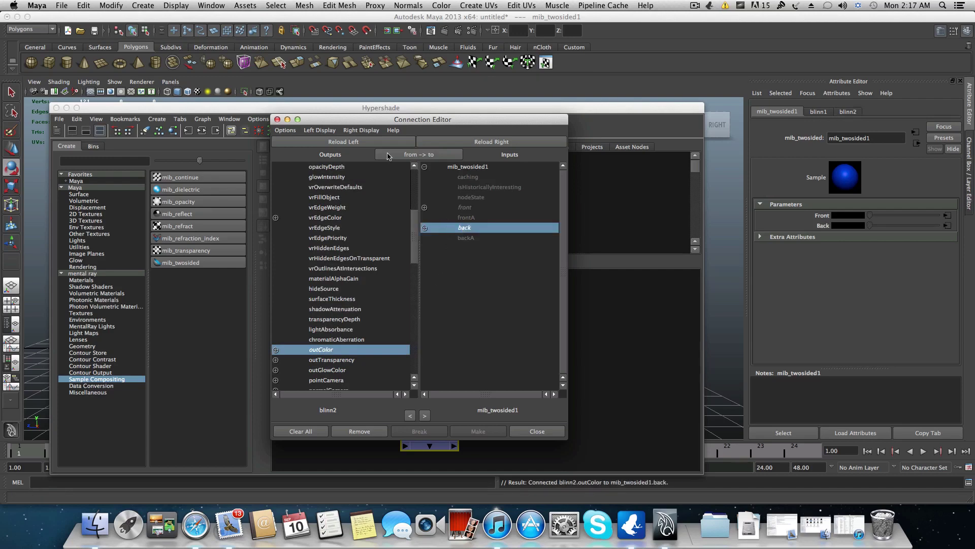
# - Examine the display filter options for both the output and input attribute lists in the Connection Editor
pyautogui.click(320, 131)
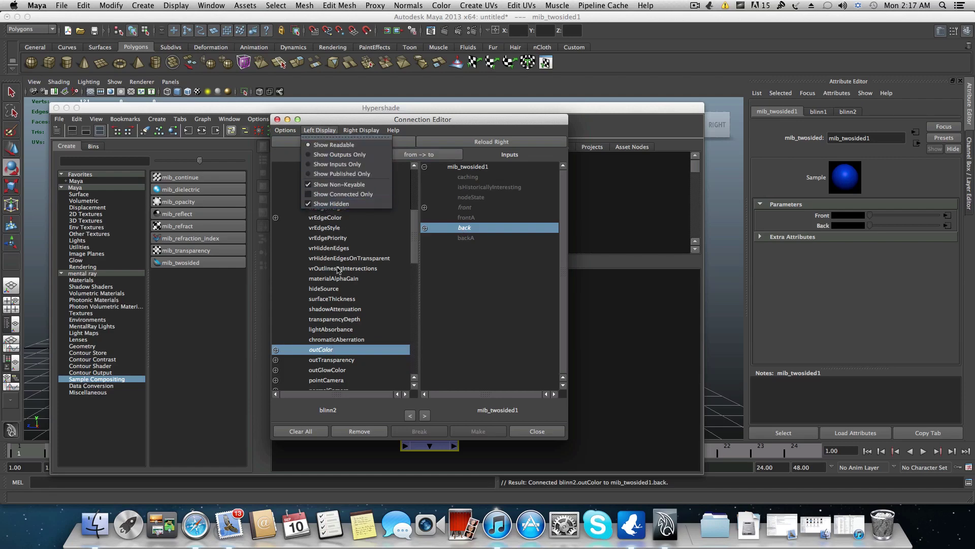
pyautogui.click(369, 131)
pyautogui.click(370, 130)
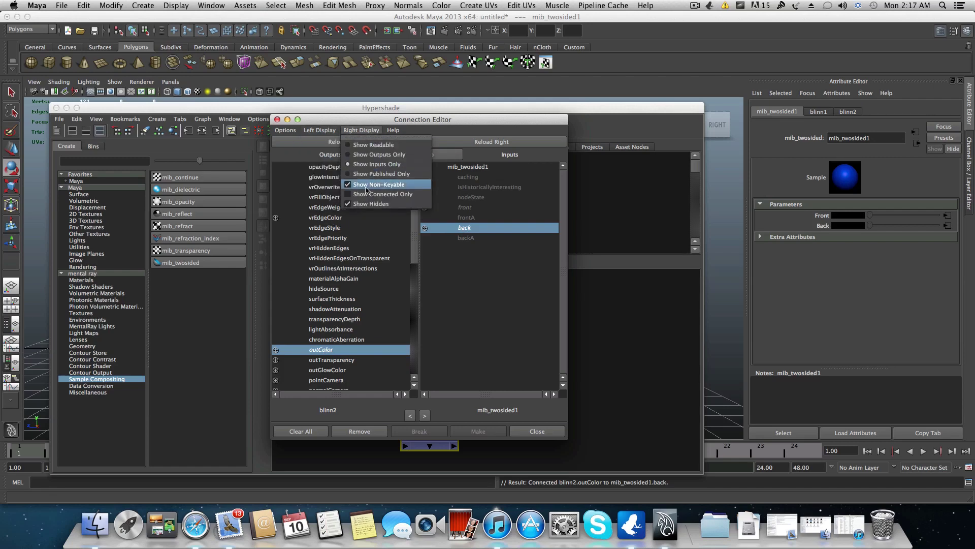
pyautogui.click(403, 119)
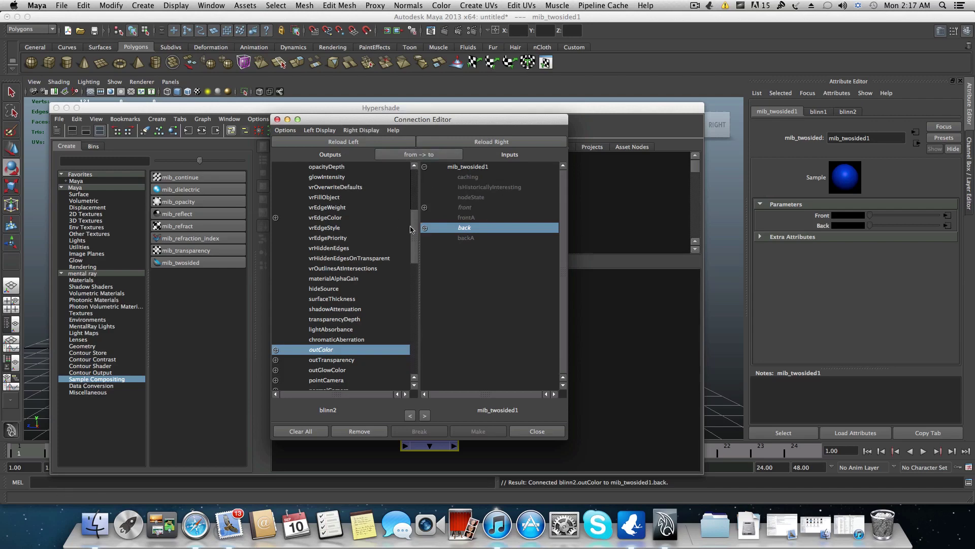
pyautogui.moveTo(400, 119); pyautogui.dragTo(421, 93)
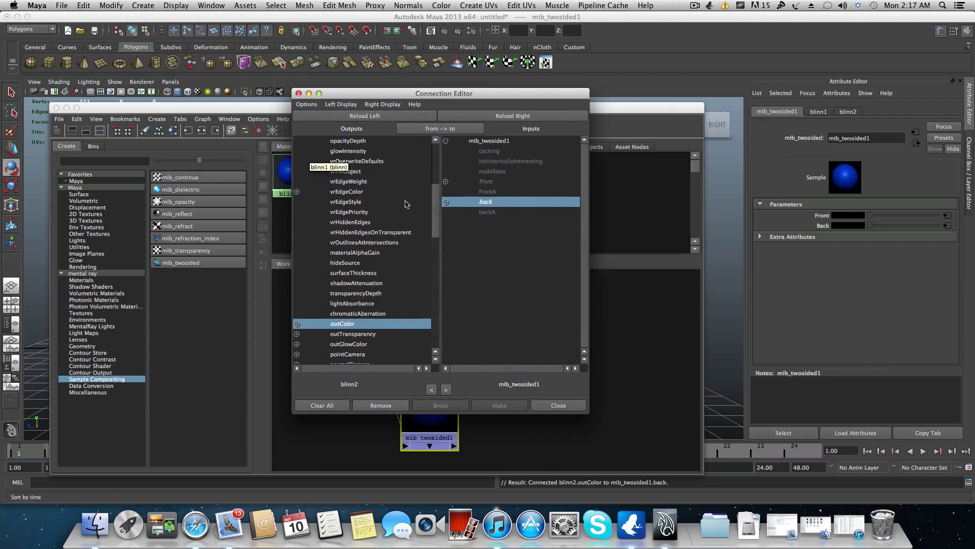
pyautogui.click(351, 105)
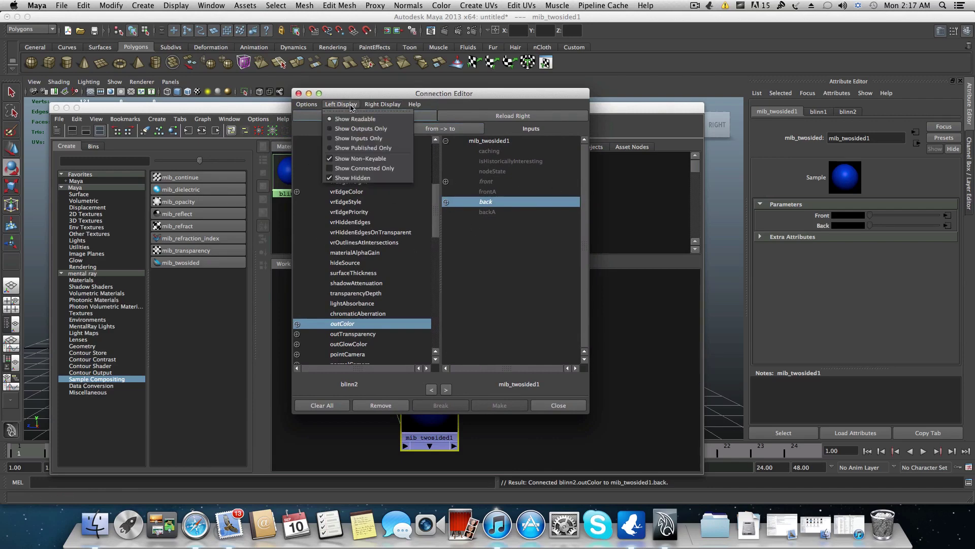
pyautogui.click(363, 178)
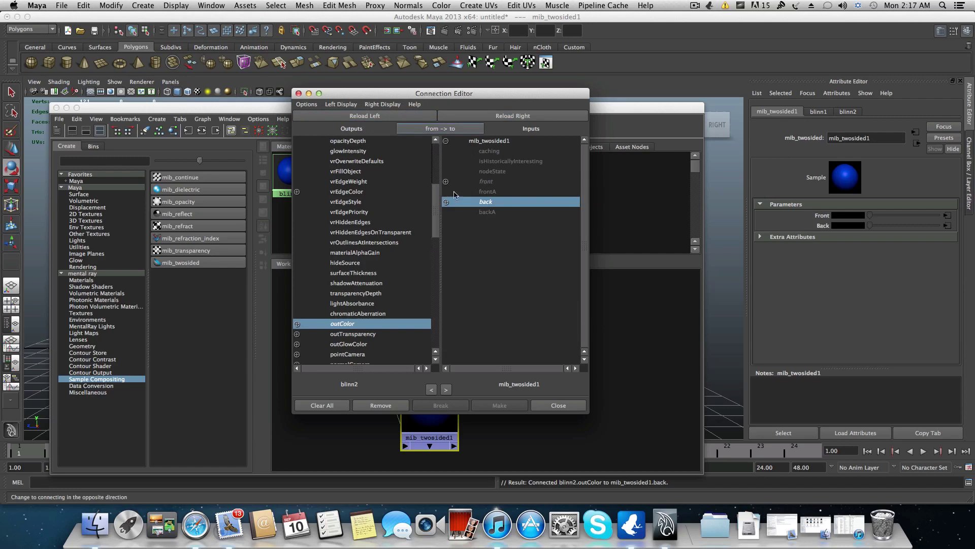
# - Close the Connection Editor and move the Hypershade aside to uncover the upright plane
pyautogui.click(558, 405)
pyautogui.moveTo(397, 109); pyautogui.dragTo(726, 38)
pyautogui.keyDown('alt'); pyautogui.moveTo(283, 305); pyautogui.dragTo(266, 287); pyautogui.keyUp('alt')
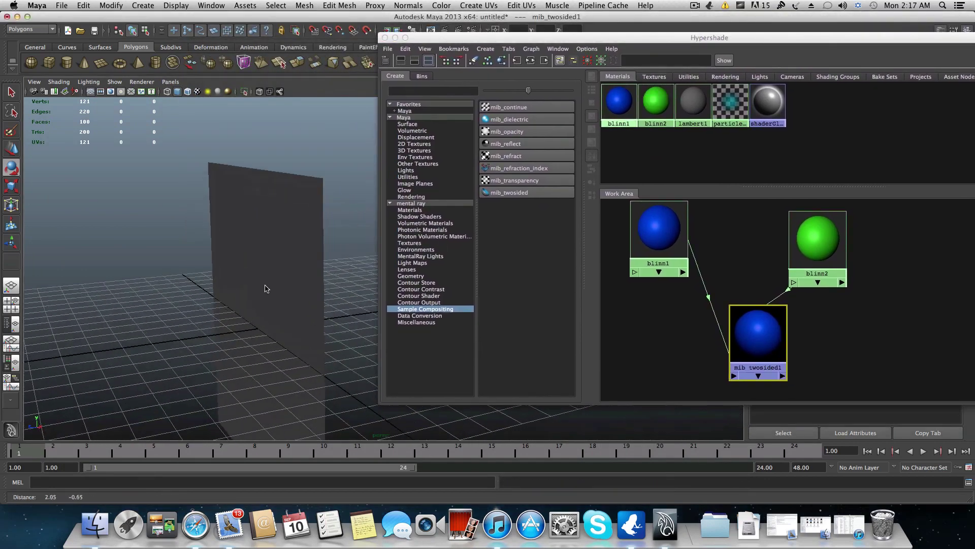
# - Try to assign the mib_twosided1 node directly to the upright plane as its material
pyautogui.keyDown('ctrl'); pyautogui.doubleClick(758, 340); pyautogui.keyUp('ctrl')
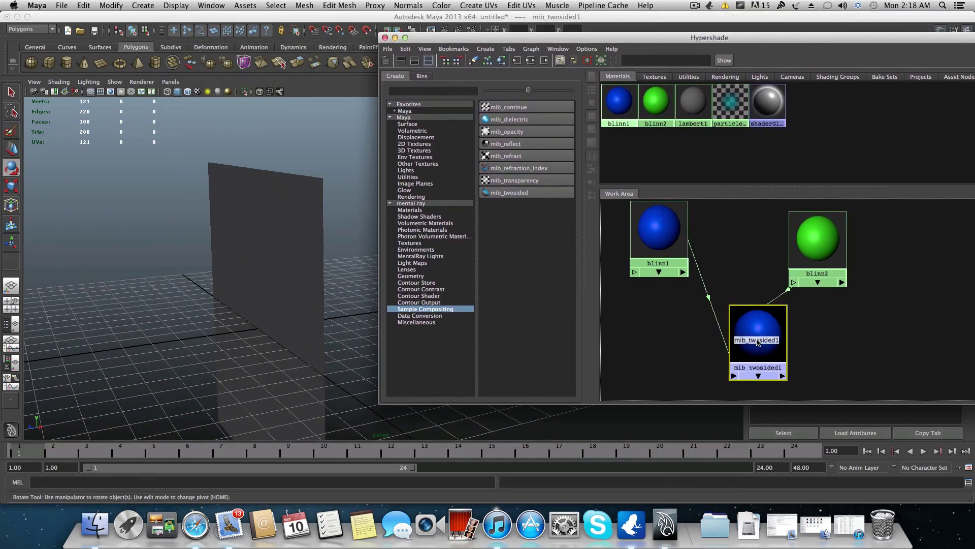
pyautogui.moveTo(758, 341); pyautogui.dragTo(268, 263, button='middle')
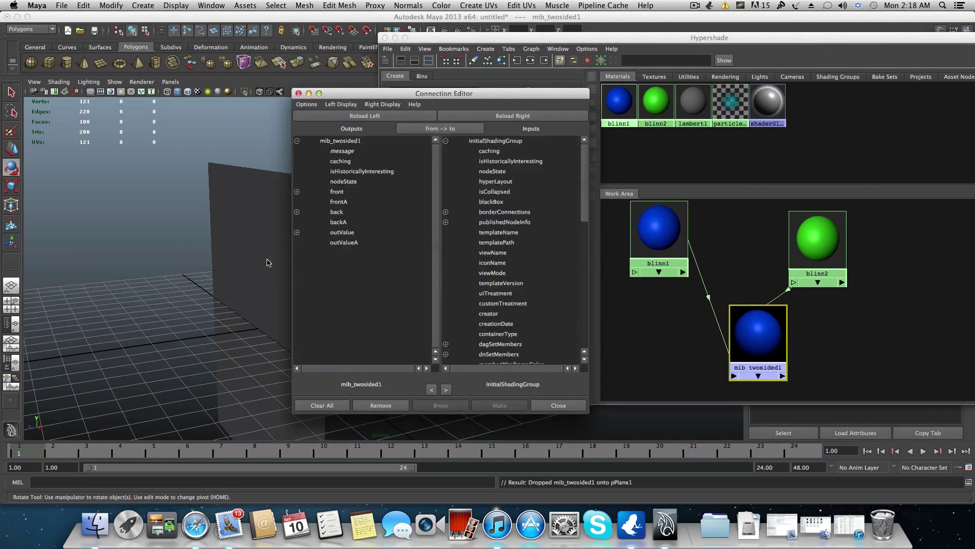
pyautogui.click(559, 405)
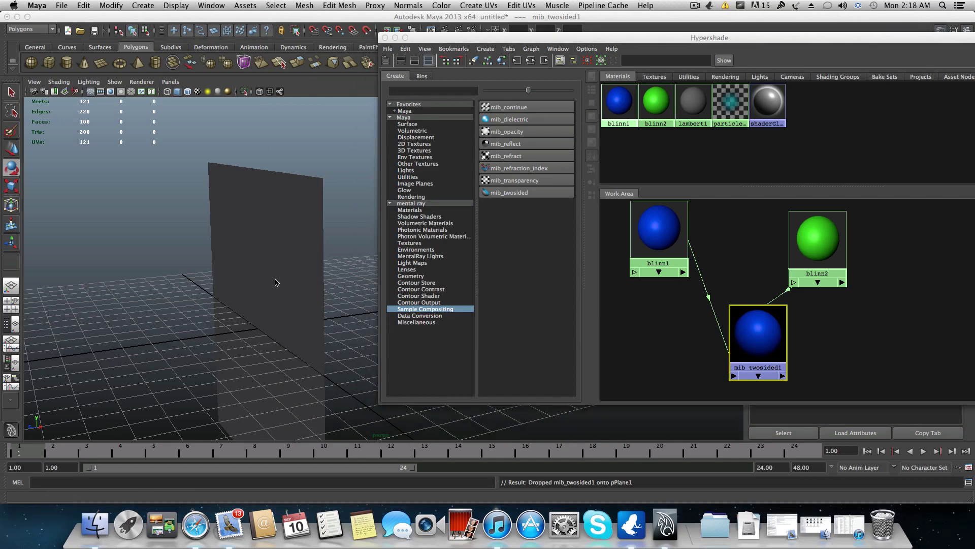
pyautogui.click(324, 293)
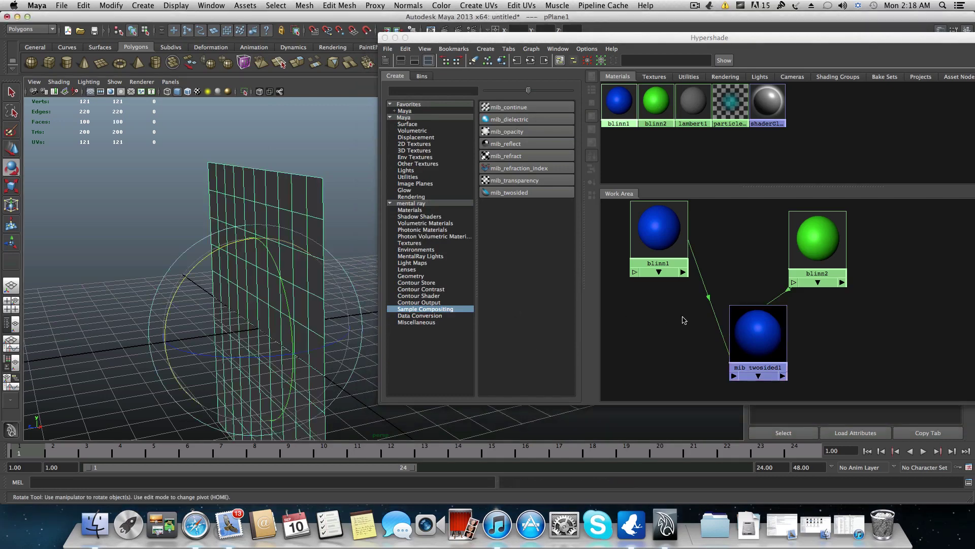
pyautogui.rightClick(757, 334)
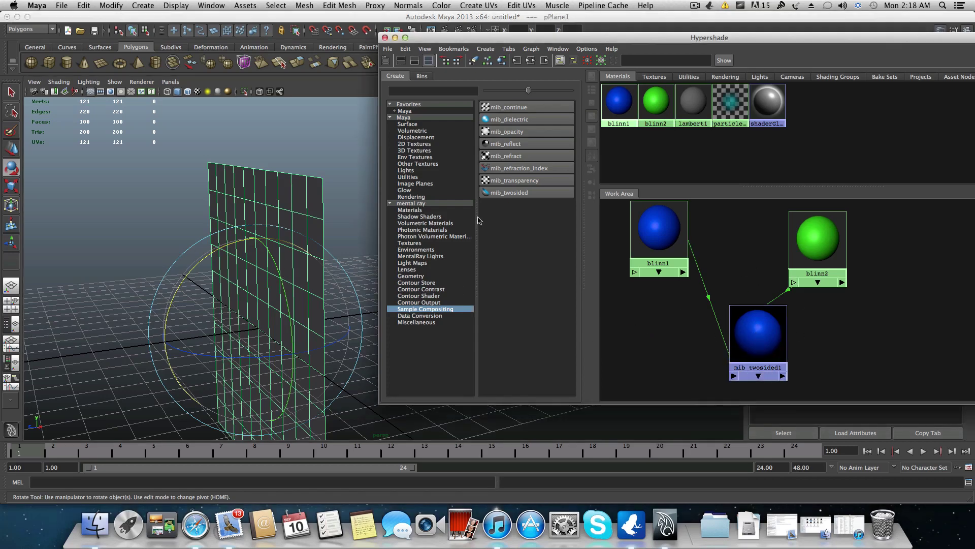
# - Create a Maya Surface Shader node and place it beside mib_twosided1, below blinn1
pyautogui.press('a')
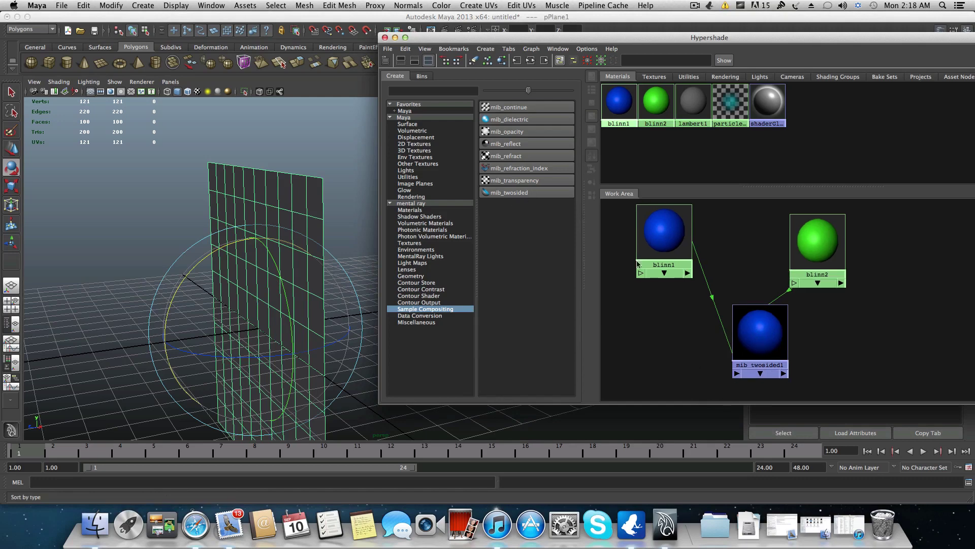
pyautogui.click(414, 125)
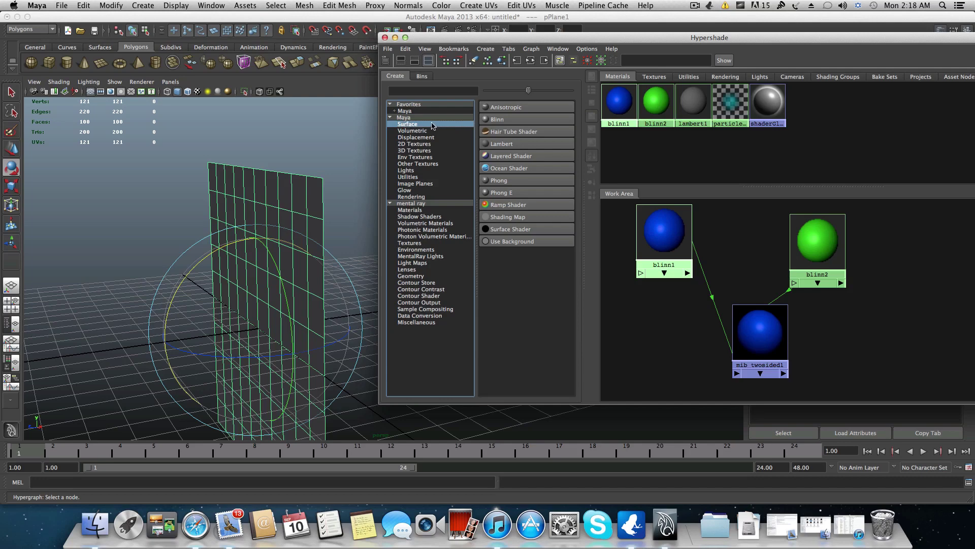
pyautogui.click(510, 229)
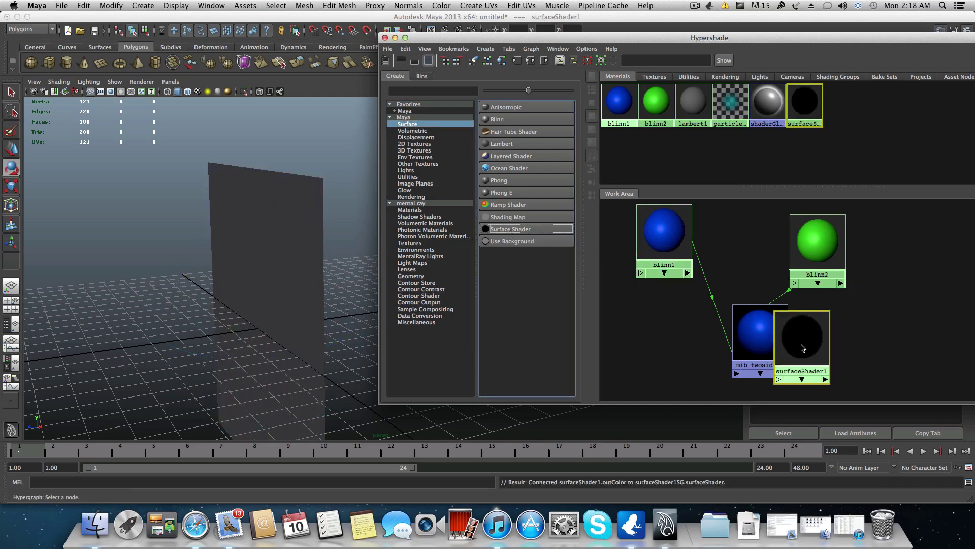
pyautogui.moveTo(802, 348); pyautogui.dragTo(661, 351)
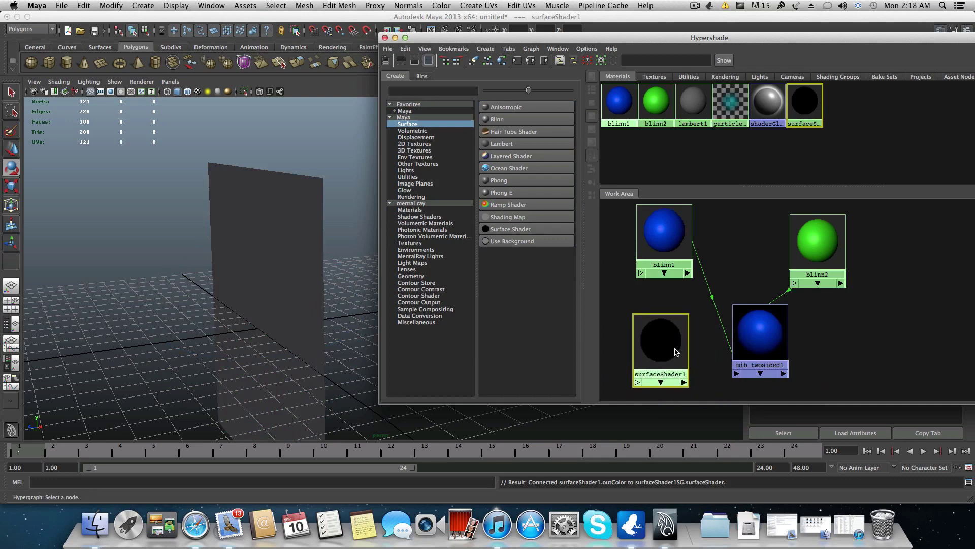
# - Connect the outValue output of mib_twosided1 to the outColor input of surfaceShader1 through a custom connection
pyautogui.keyDown('ctrl'); pyautogui.doubleClick(765, 335); pyautogui.keyUp('ctrl')
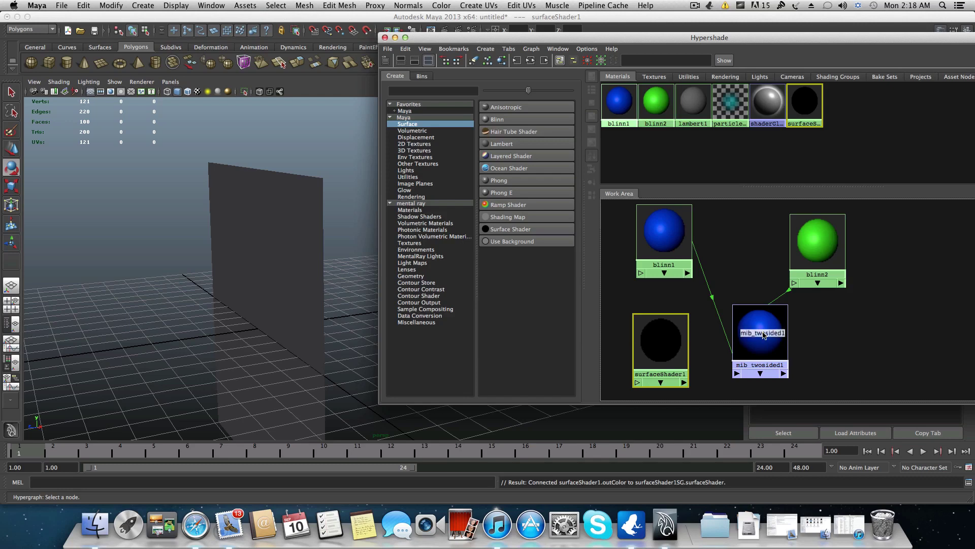
pyautogui.moveTo(757, 339); pyautogui.dragTo(668, 358, button='middle')
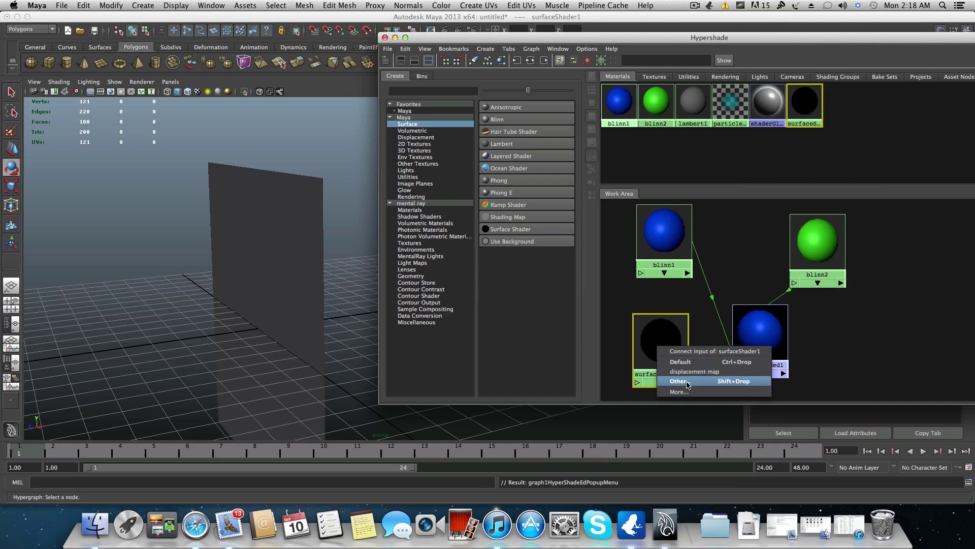
pyautogui.click(678, 381)
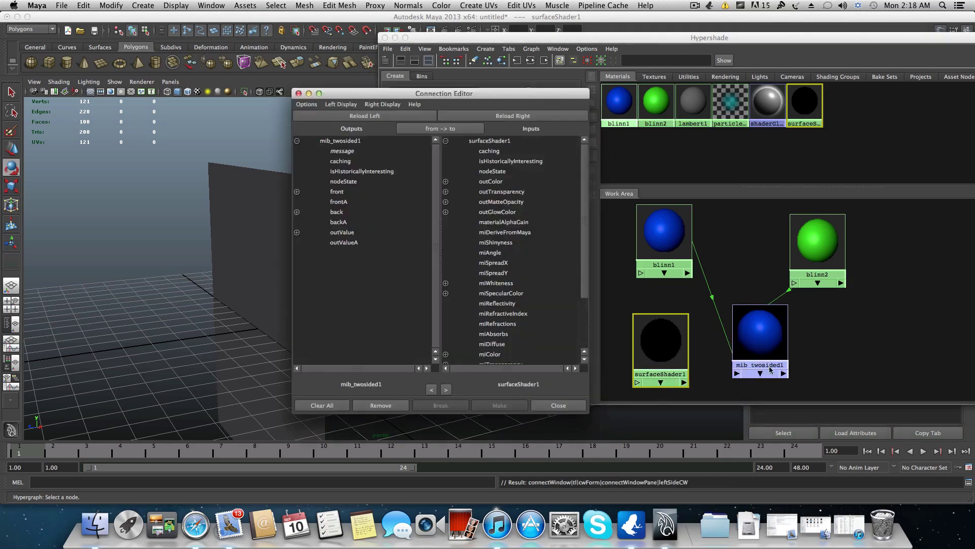
pyautogui.moveTo(367, 96)
pyautogui.mouseDown()
pyautogui.moveTo(381, 88)
pyautogui.moveTo(358, 92)
pyautogui.mouseUp()
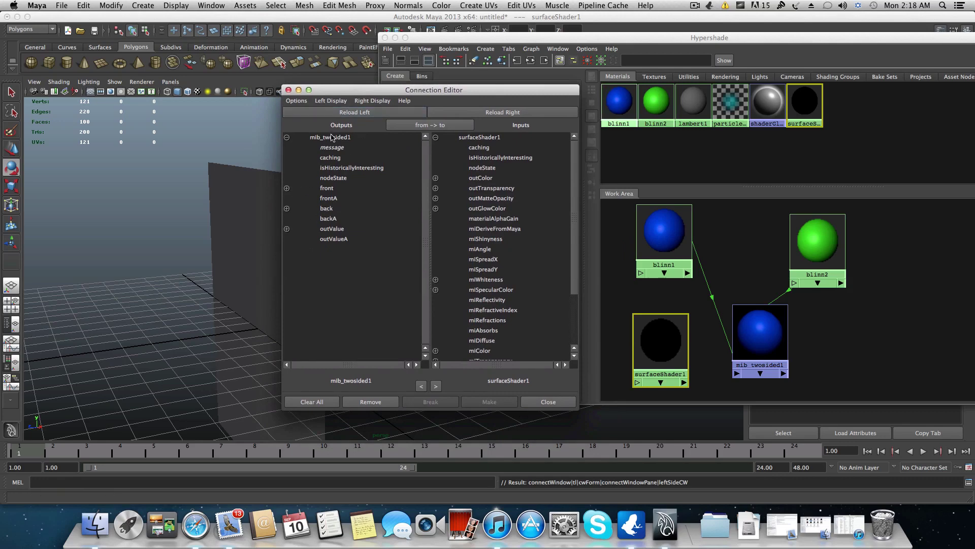
pyautogui.click(331, 229)
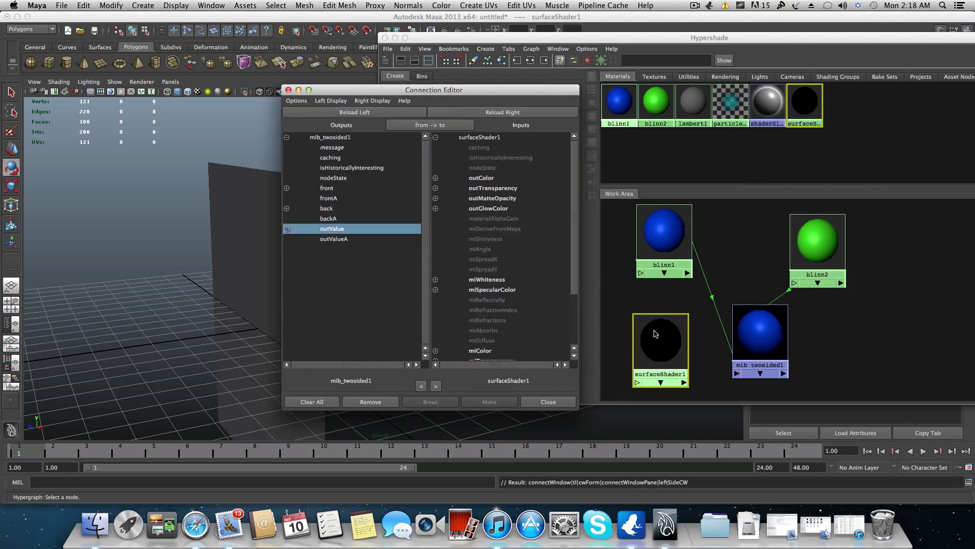
pyautogui.scroll(-3, 484, 281)
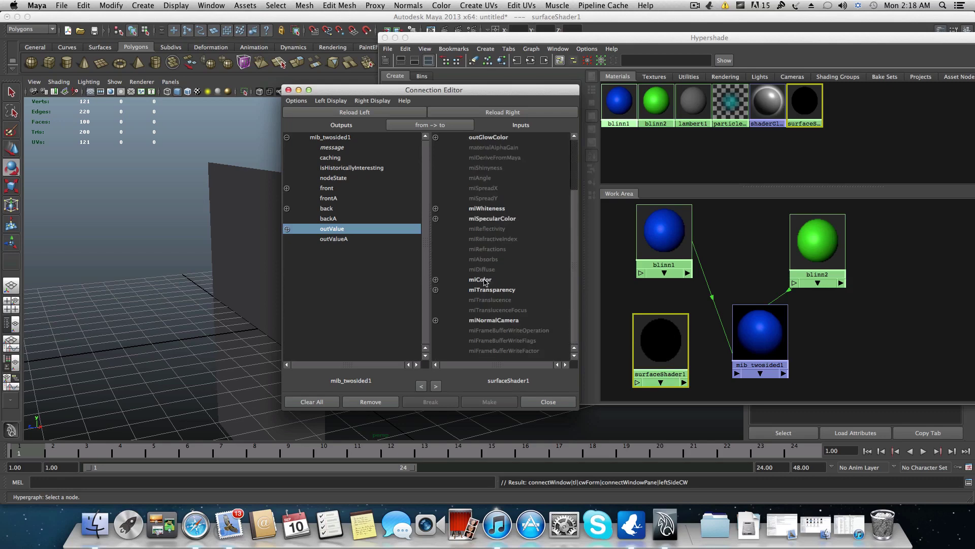
pyautogui.scroll(3, 490, 302)
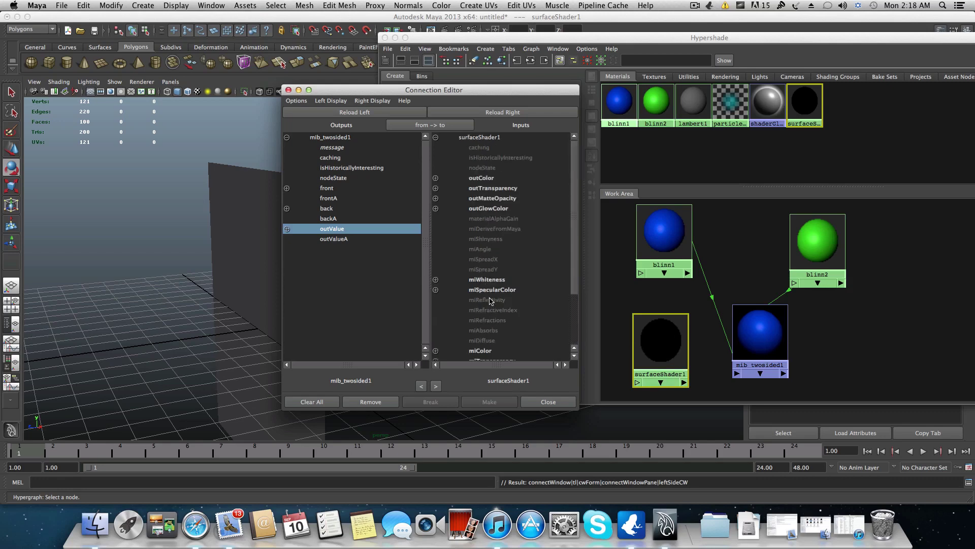
pyautogui.click(480, 178)
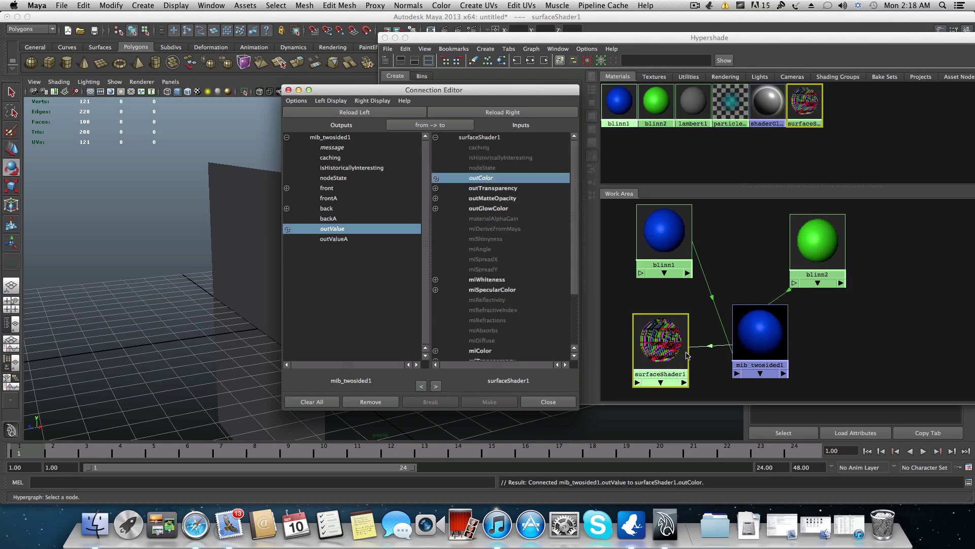
# - Close the Connection Editor, assign surfaceShader1 to the upright plane as its material, and close the Hypershade
pyautogui.click(548, 402)
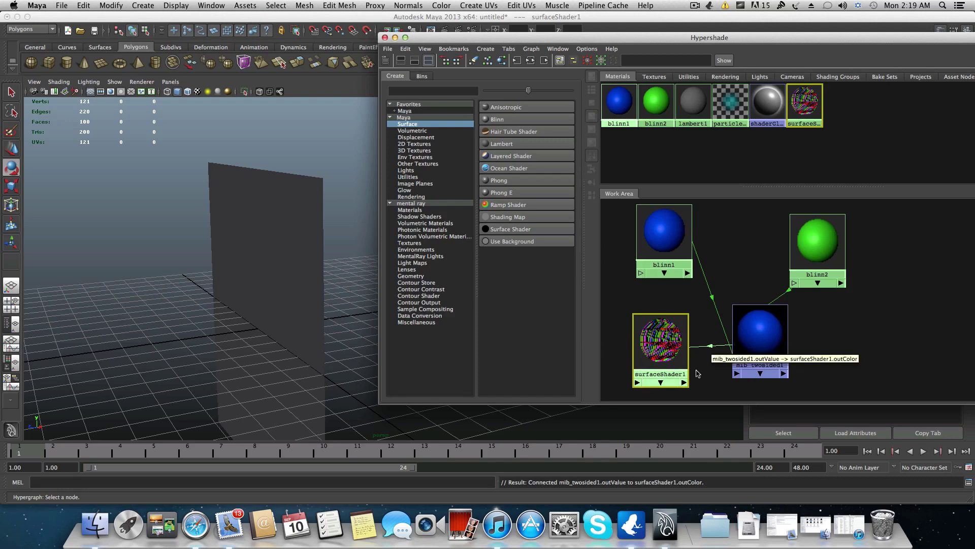
pyautogui.moveTo(522, 42); pyautogui.dragTo(486, 38)
pyautogui.moveTo(298, 235)
pyautogui.keyDown('alt'); pyautogui.mouseDown()
pyautogui.moveTo(264, 236)
pyautogui.moveTo(305, 239)
pyautogui.mouseUp(); pyautogui.keyUp('alt')
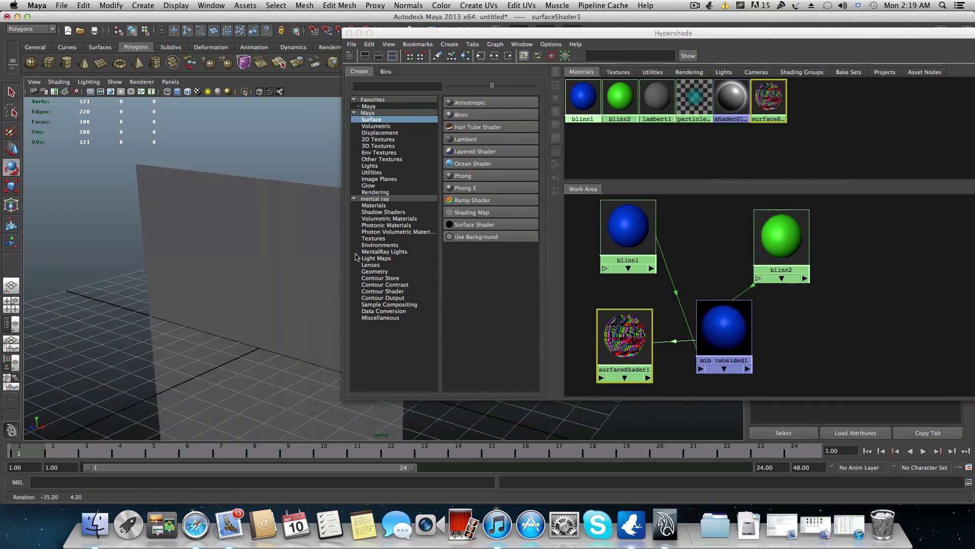
pyautogui.click(638, 341)
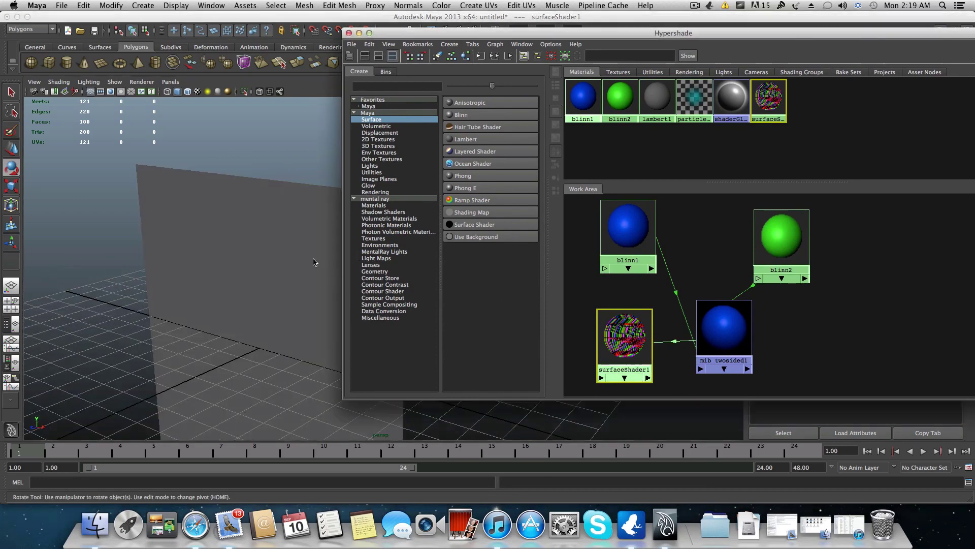
pyautogui.click(283, 252)
pyautogui.click(616, 342)
pyautogui.click(251, 235)
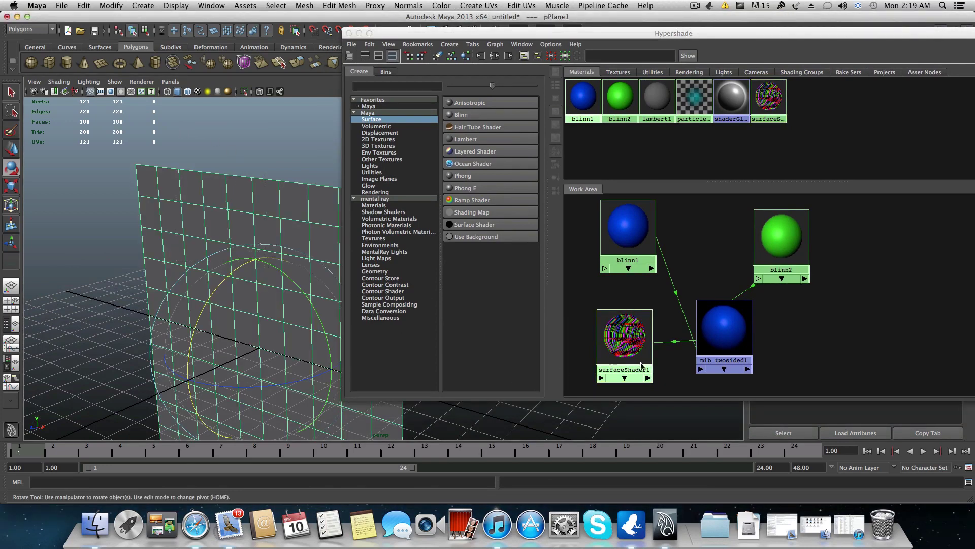
pyautogui.moveTo(630, 336); pyautogui.dragTo(629, 313, button='right')
pyautogui.keyDown('alt'); pyautogui.moveTo(229, 279); pyautogui.dragTo(315, 254); pyautogui.keyUp('alt')
pyautogui.click(344, 30)
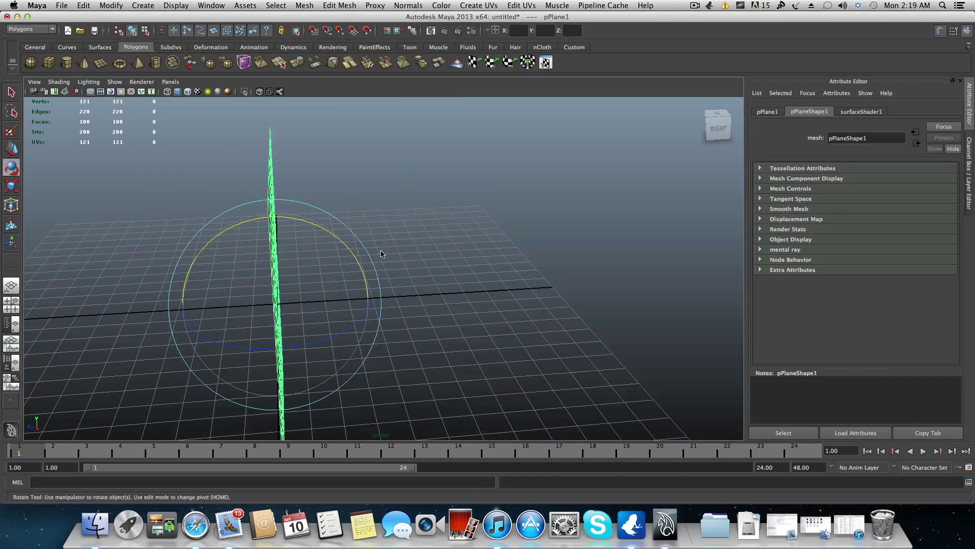
# - Render the current frame with mental ray from an angled view of the upright plane, and close the render
pyautogui.keyDown('alt'); pyautogui.moveTo(381, 255); pyautogui.dragTo(455, 204); pyautogui.keyUp('alt')
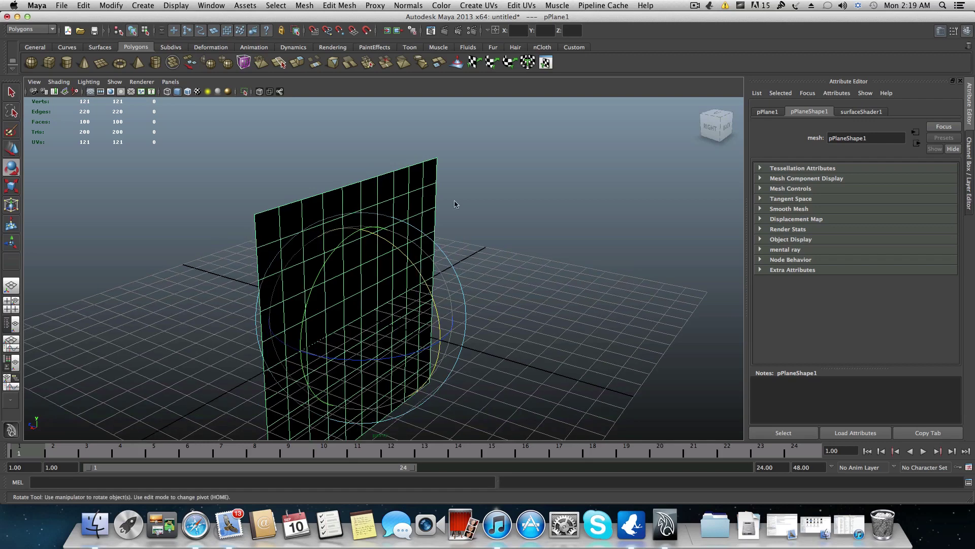
pyautogui.click(444, 31)
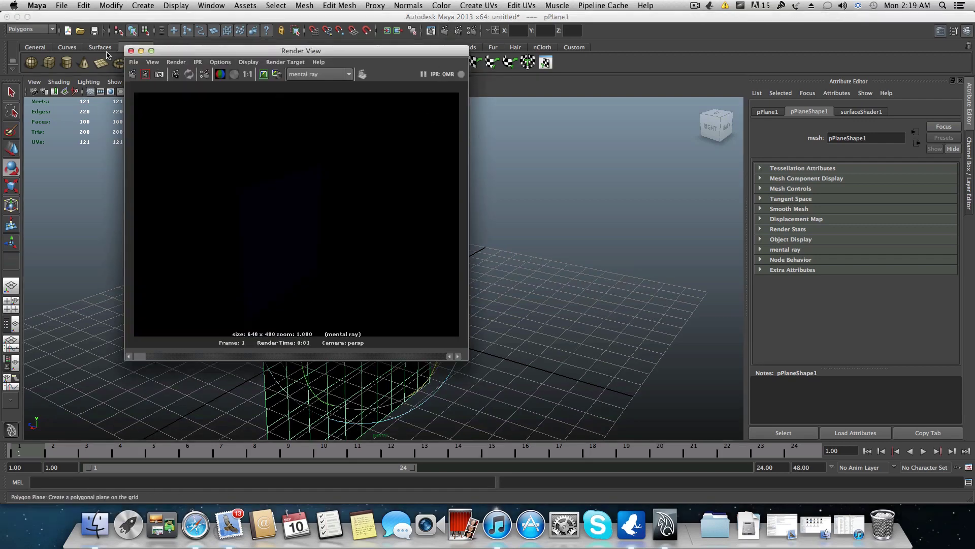
pyautogui.click(130, 50)
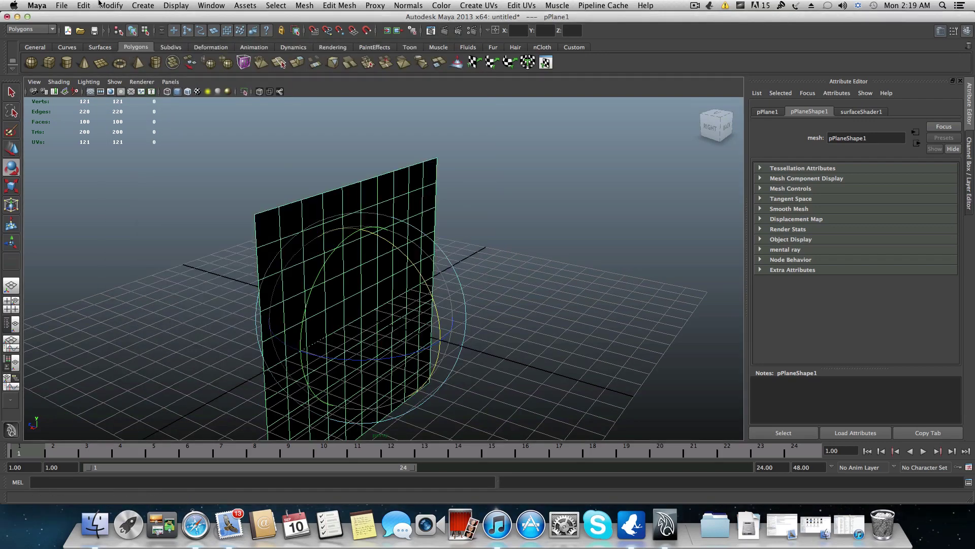
# - Create an ambient light with default settings in the scene
pyautogui.click(154, 8)
pyautogui.moveTo(243, 62)
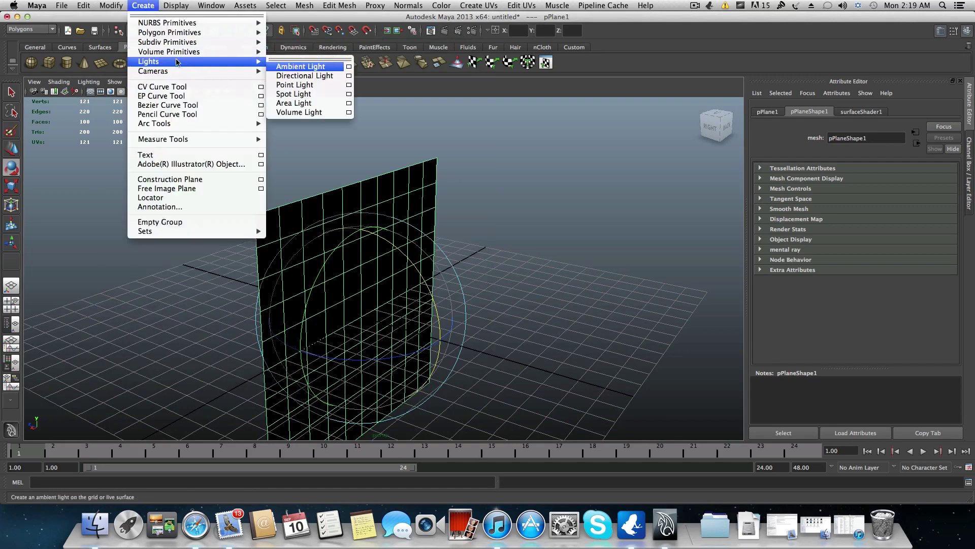
pyautogui.click(304, 70)
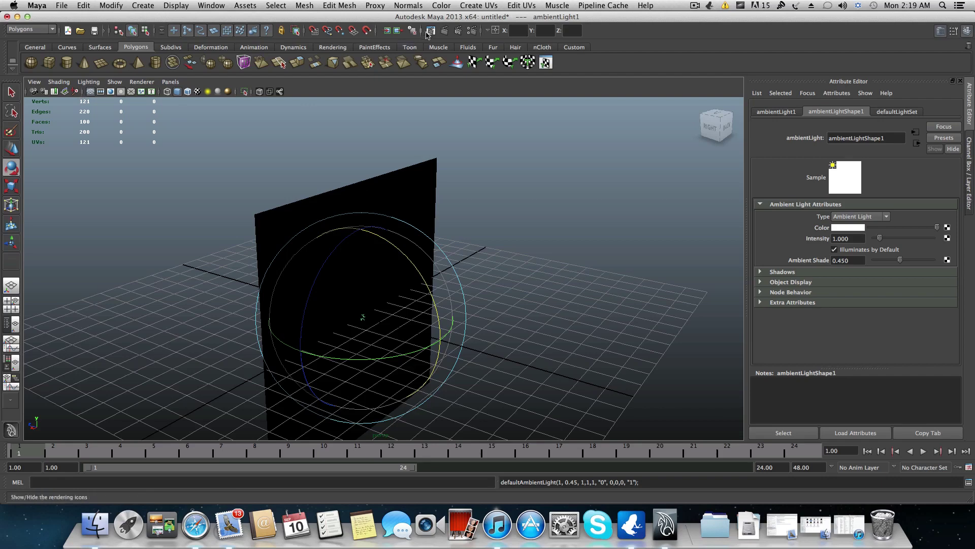
# - Render the ambient-lit plane with mental ray from one side and from the opposite side, closing each render
pyautogui.click(445, 31)
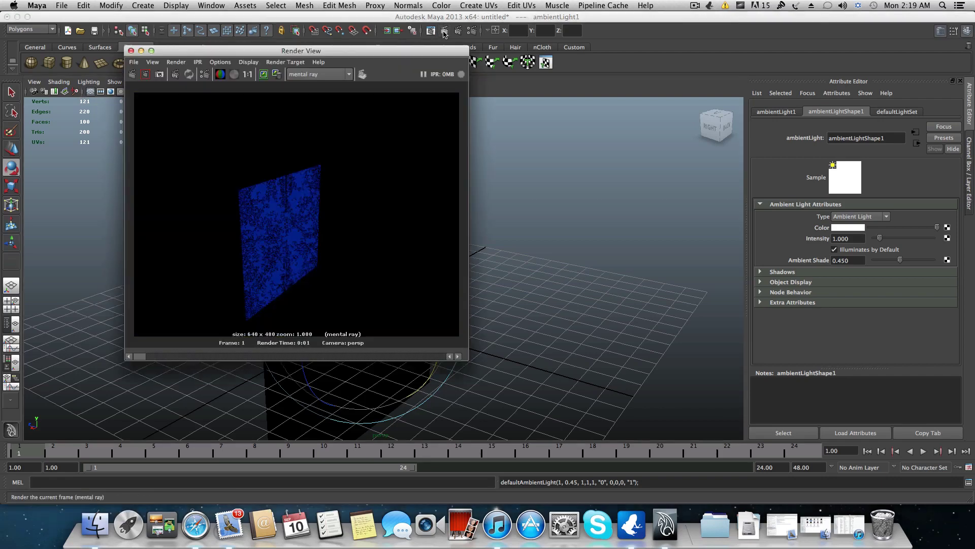
pyautogui.click(133, 51)
pyautogui.keyDown('alt'); pyautogui.moveTo(297, 262); pyautogui.dragTo(417, 253); pyautogui.keyUp('alt')
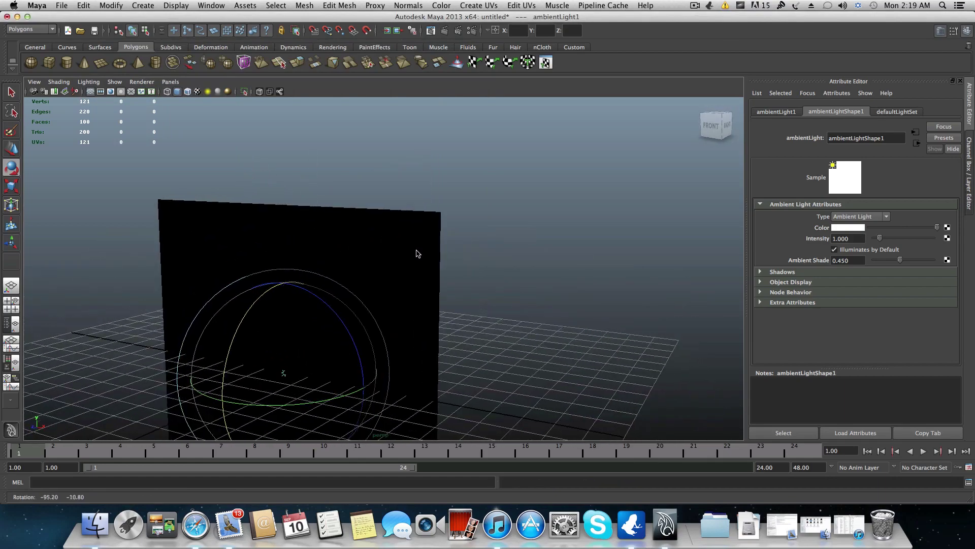
pyautogui.click(444, 32)
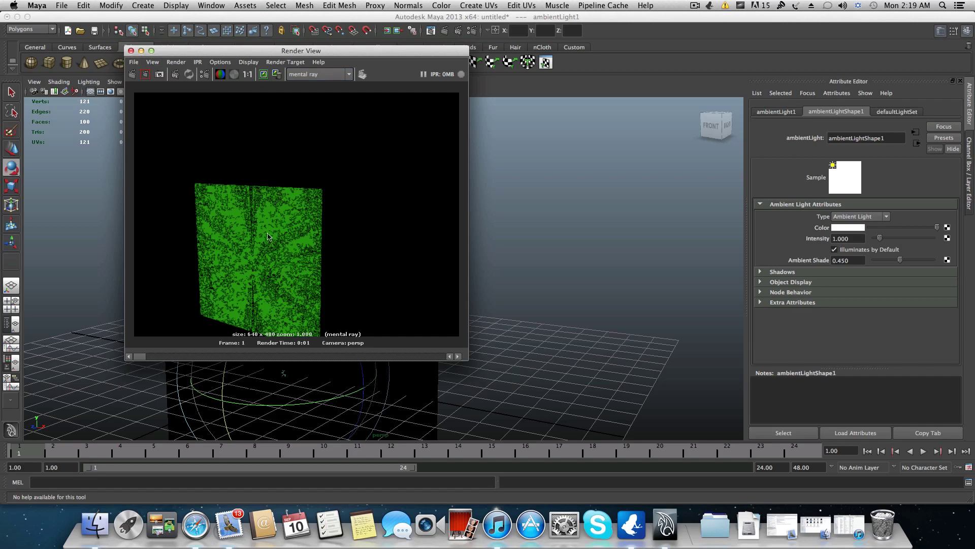
pyautogui.click(131, 51)
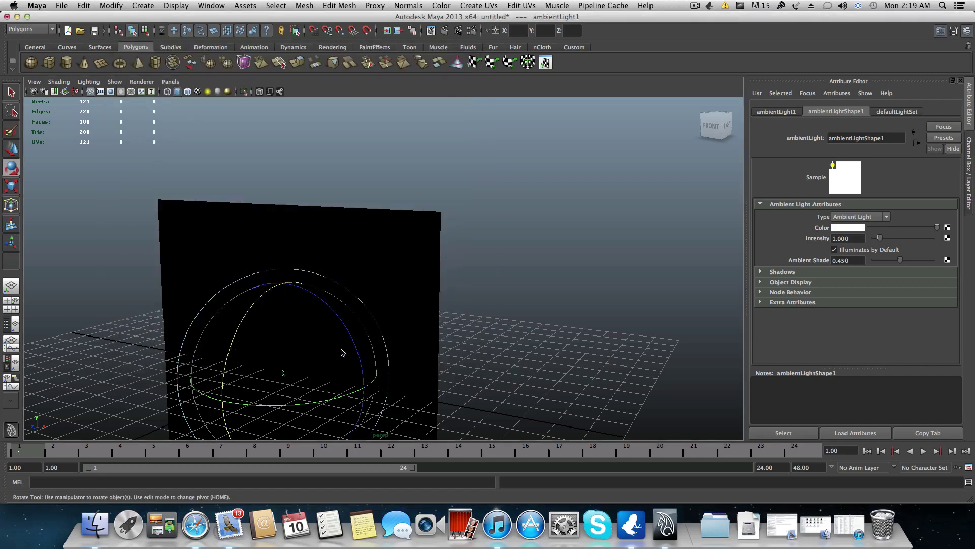
# - Raise the ambient light above the upright plane's upper edge and render both sides of the plane again
pyautogui.press('w')
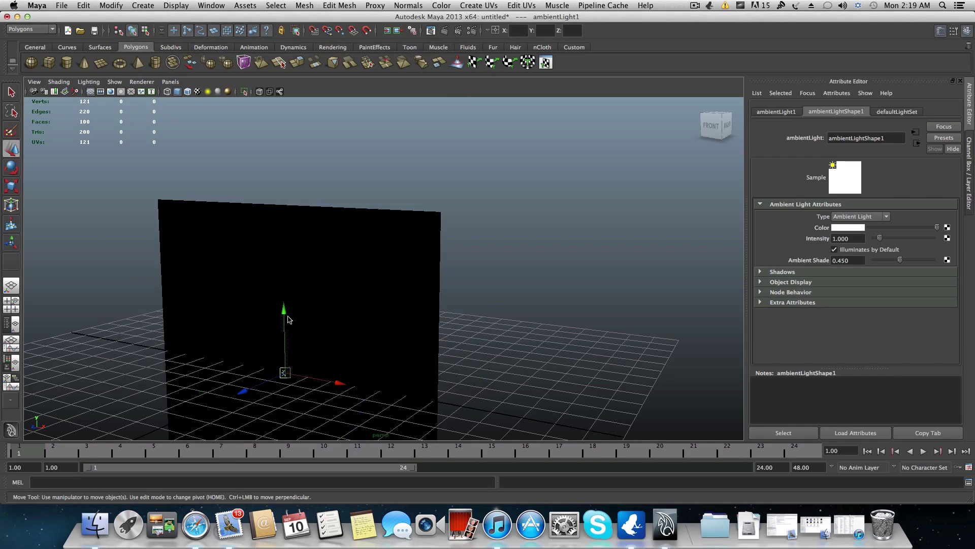
pyautogui.moveTo(287, 319); pyautogui.dragTo(285, 102)
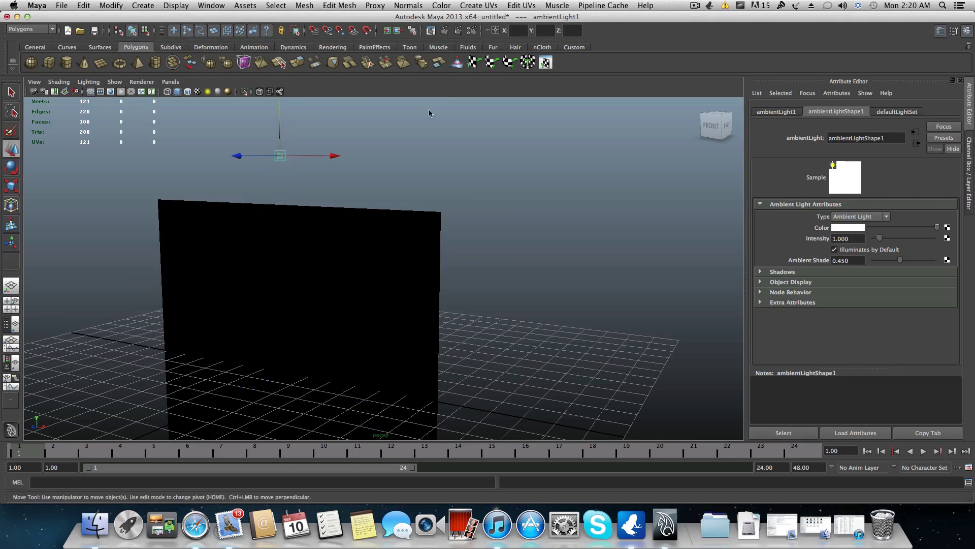
pyautogui.click(445, 30)
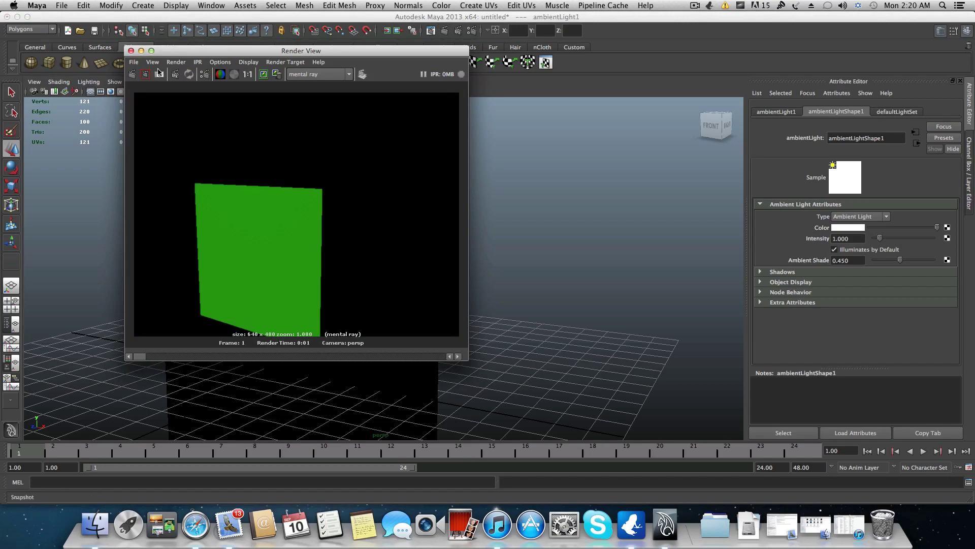
pyautogui.click(131, 51)
pyautogui.keyDown('alt'); pyautogui.moveTo(305, 311); pyautogui.dragTo(446, 137); pyautogui.keyUp('alt')
pyautogui.click(445, 29)
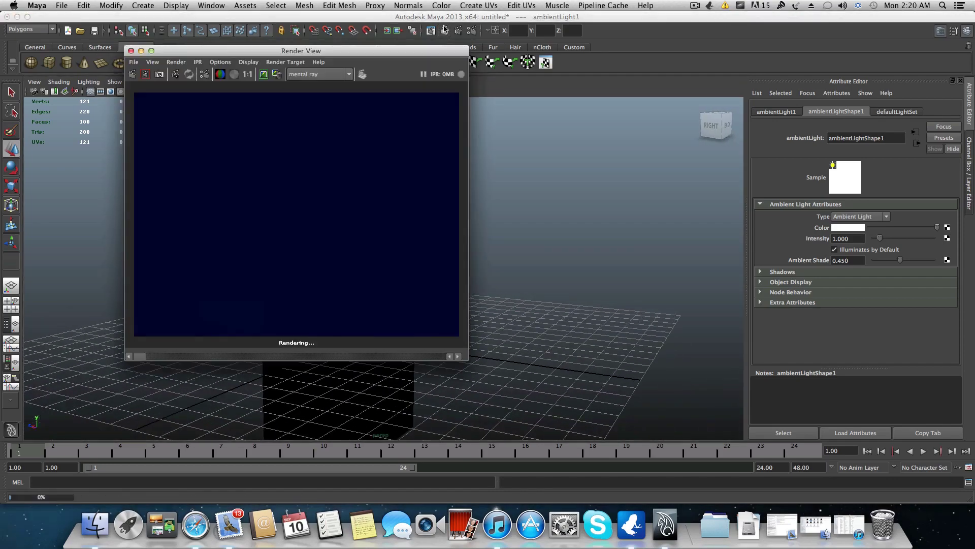
pyautogui.click(131, 51)
# - Switch the scene's renderer to Maya Software in the render settings and close them
pyautogui.keyDown('alt'); pyautogui.moveTo(285, 264); pyautogui.dragTo(330, 281); pyautogui.keyUp('alt')
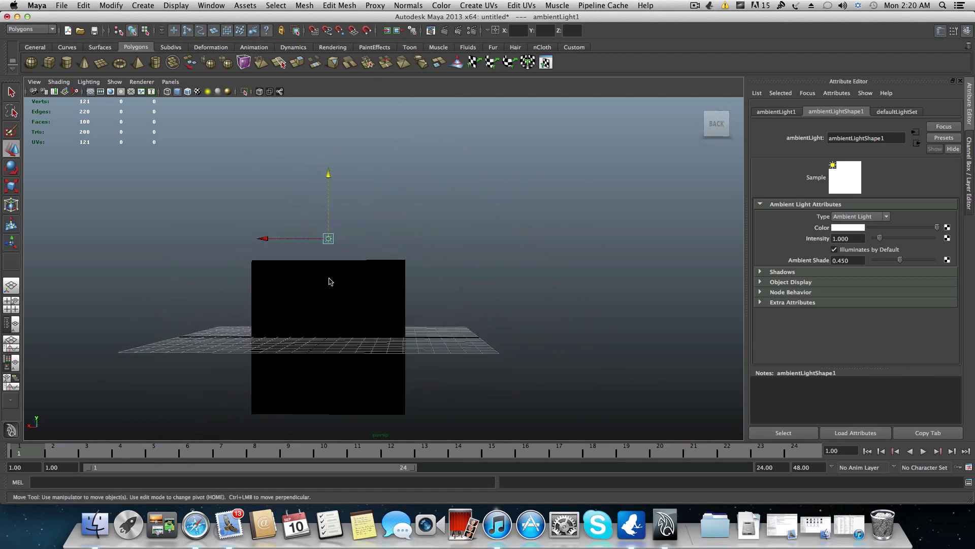
pyautogui.keyDown('alt'); pyautogui.moveTo(329, 281); pyautogui.dragTo(423, 298, button='right'); pyautogui.keyUp('alt')
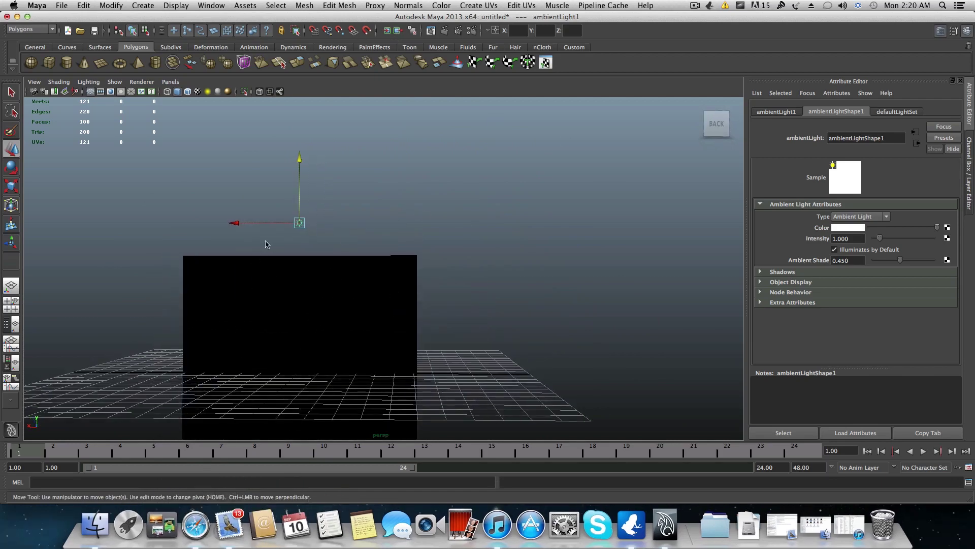
pyautogui.click(477, 32)
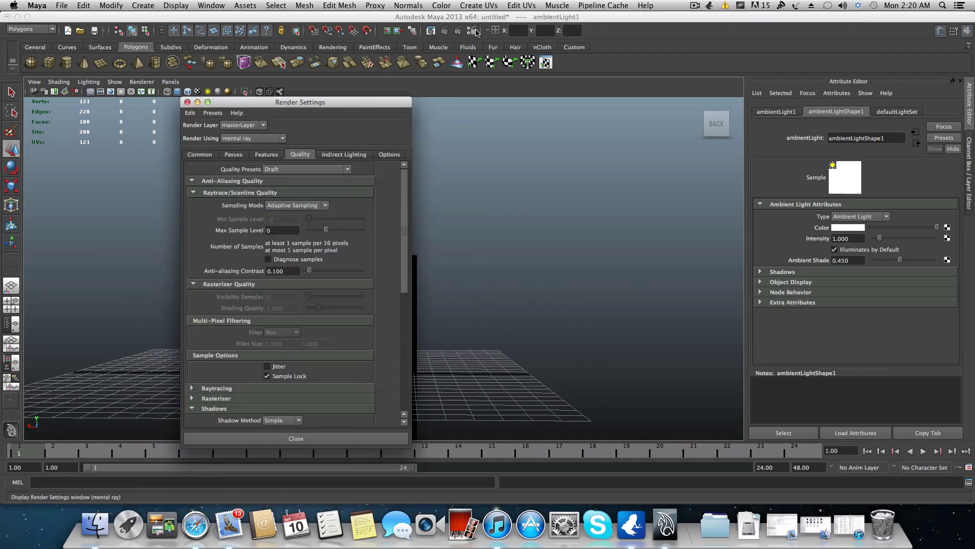
pyautogui.click(238, 141)
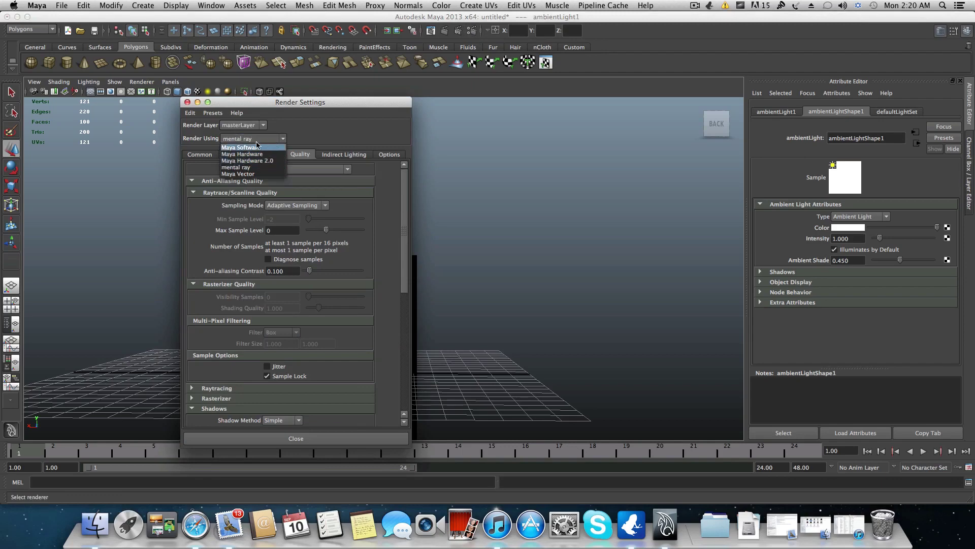
pyautogui.click(256, 147)
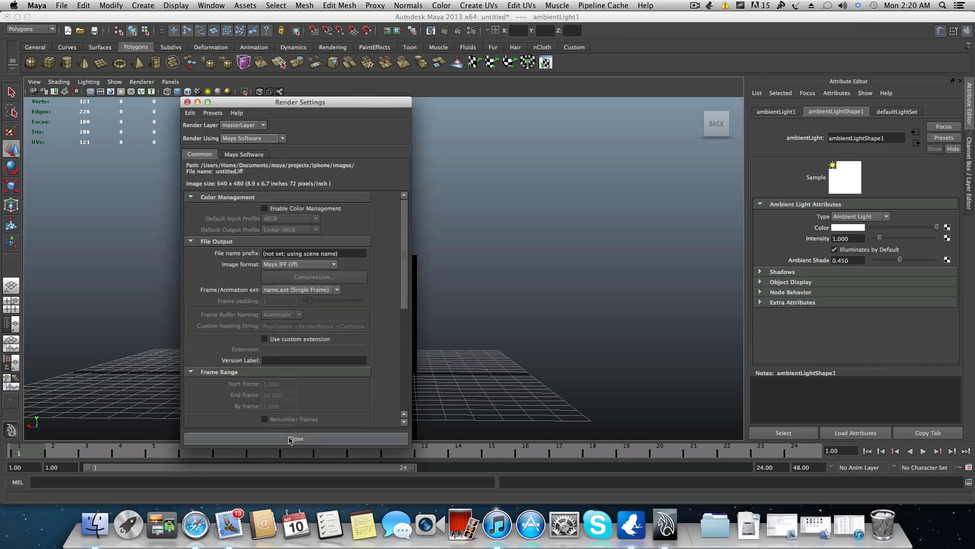
pyautogui.click(298, 438)
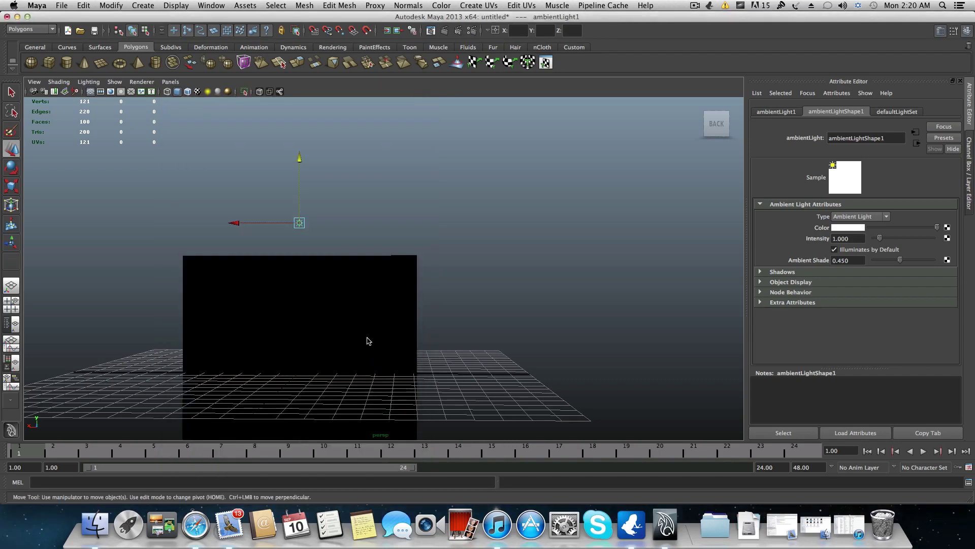
pyautogui.keyDown('alt'); pyautogui.moveTo(366, 340); pyautogui.dragTo(499, 370); pyautogui.keyUp('alt')
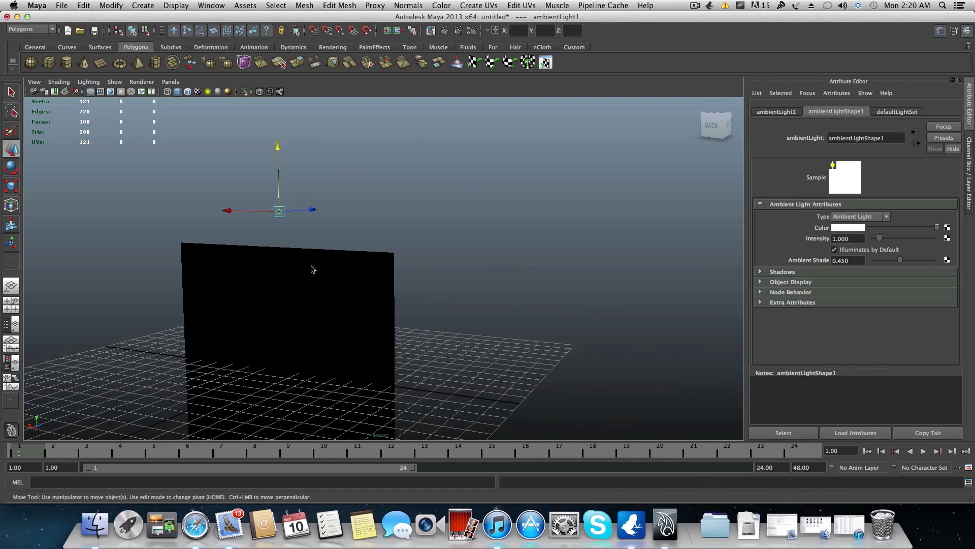
pyautogui.keyDown('alt'); pyautogui.moveTo(376, 273); pyautogui.dragTo(438, 312); pyautogui.keyUp('alt')
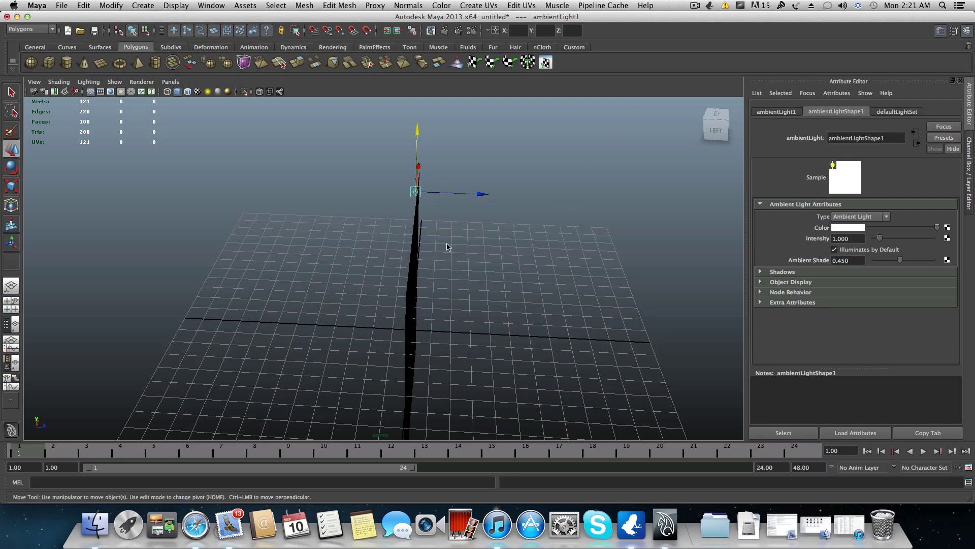
pyautogui.keyDown('alt'); pyautogui.moveTo(487, 275); pyautogui.dragTo(460, 229); pyautogui.keyUp('alt')
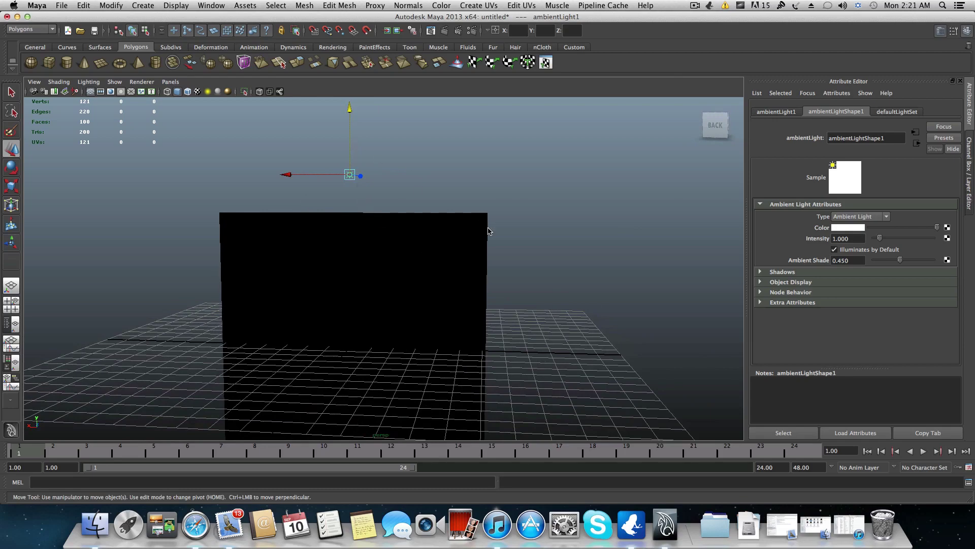
pyautogui.keyDown('alt'); pyautogui.moveTo(488, 228); pyautogui.dragTo(293, 212); pyautogui.keyUp('alt')
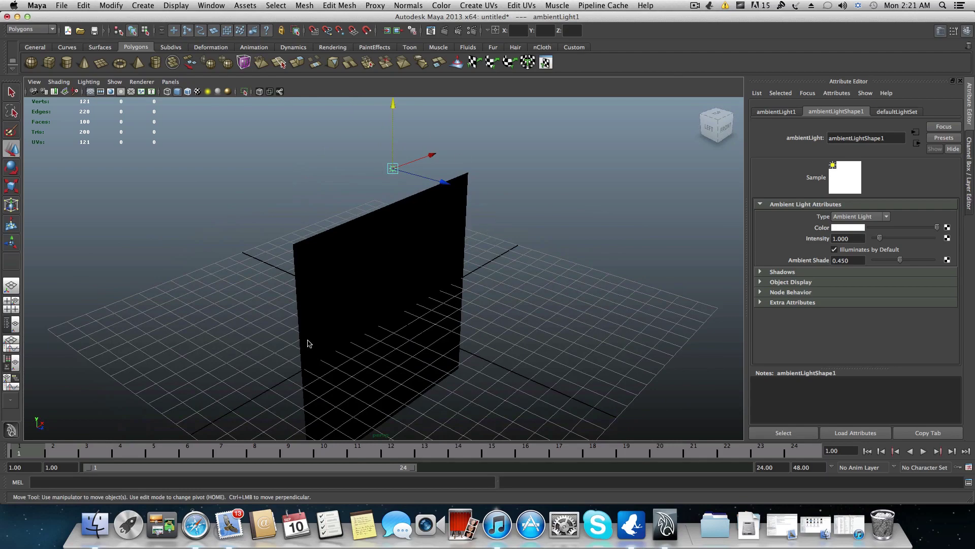
pyautogui.keyDown('alt'); pyautogui.moveTo(371, 230); pyautogui.dragTo(373, 278); pyautogui.keyUp('alt')
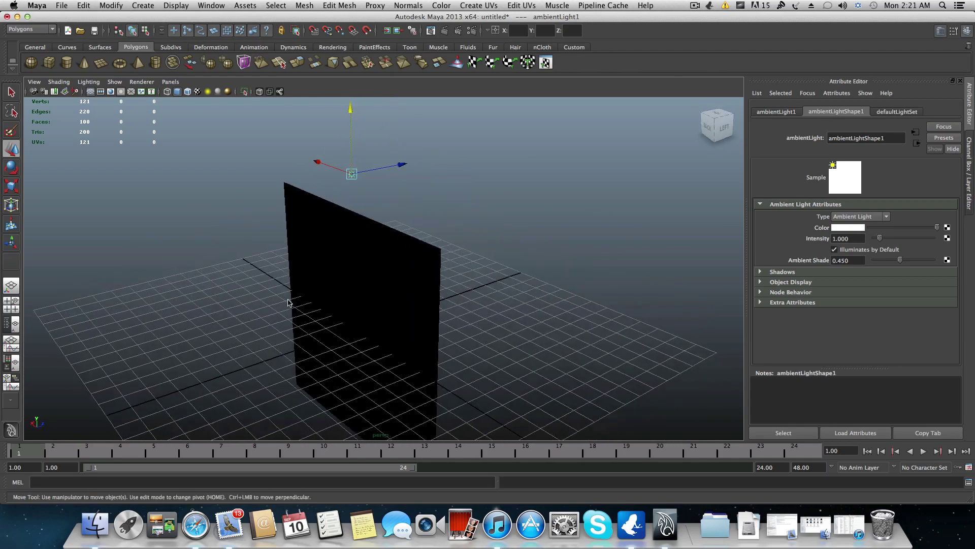
pyautogui.keyDown('alt'); pyautogui.moveTo(300, 238); pyautogui.dragTo(475, 309); pyautogui.keyUp('alt')
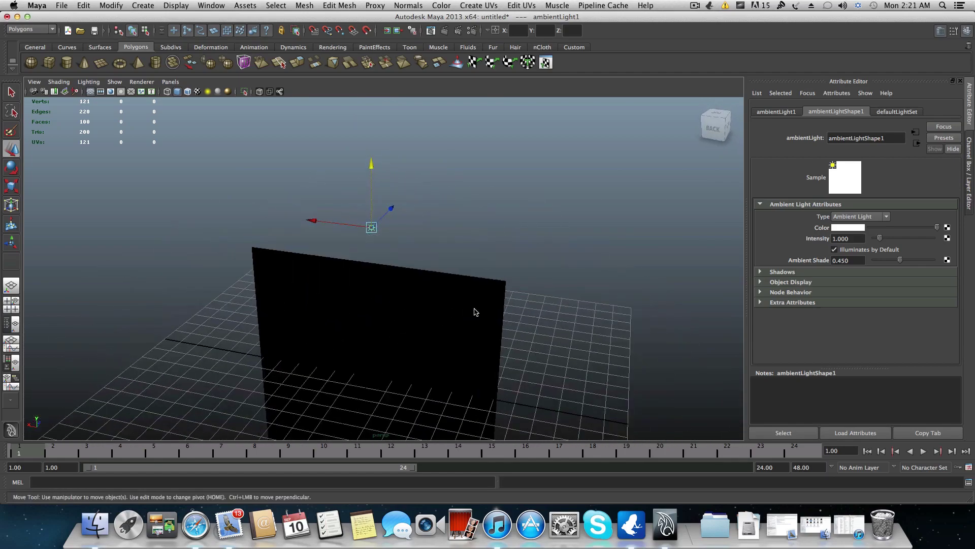